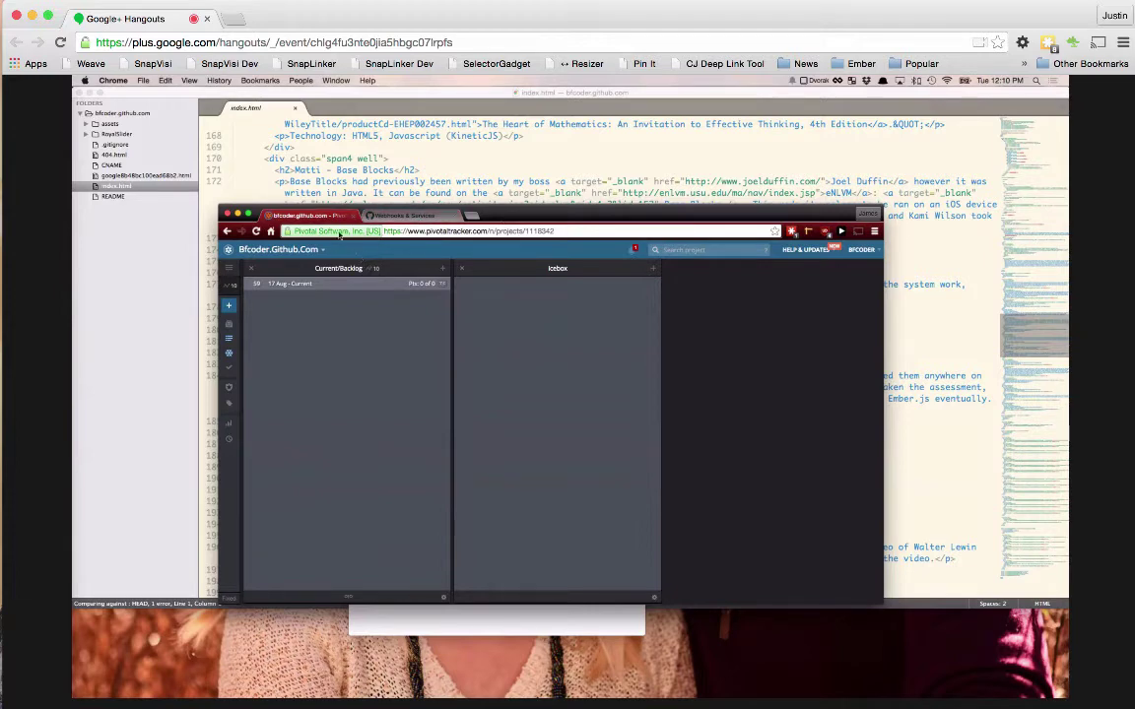
# Step: From the BFCODER account menu open Profile and scroll down to the API Token section
pyautogui.click(876, 252)
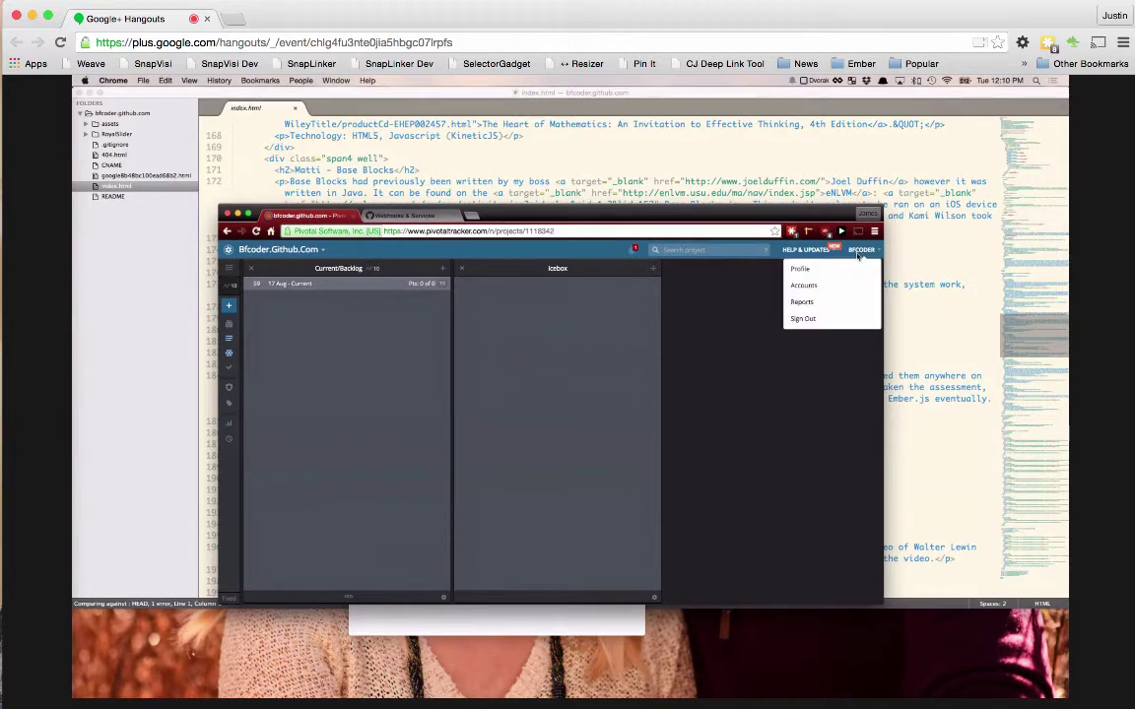
pyautogui.click(801, 270)
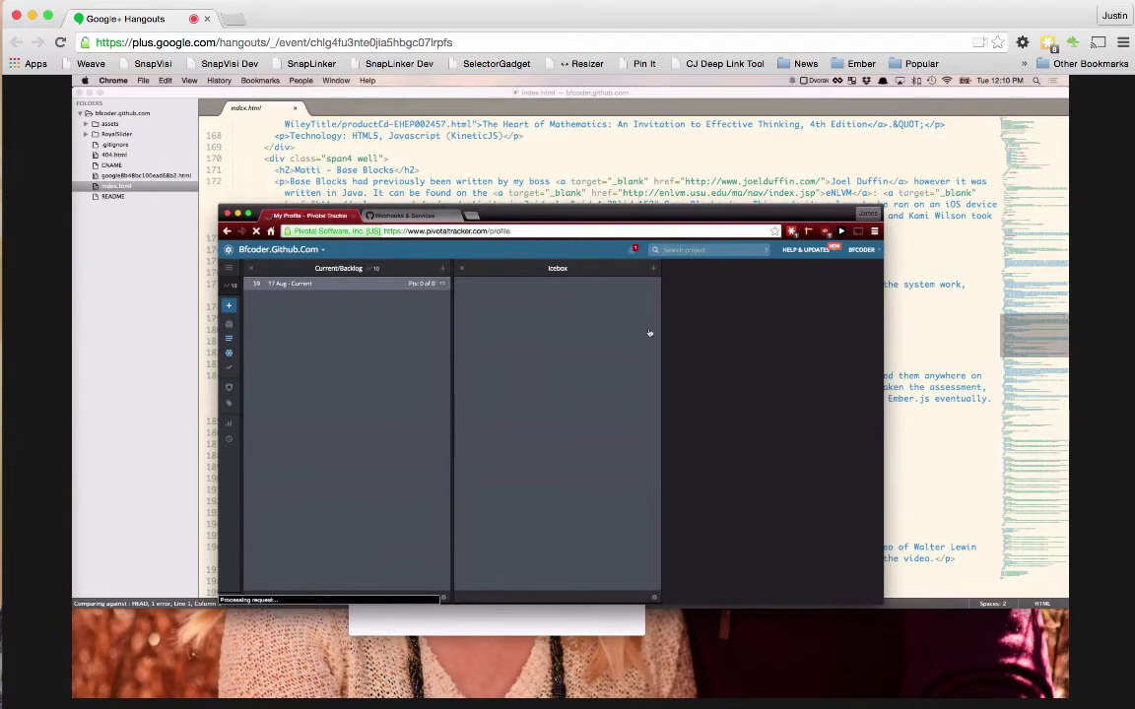
pyautogui.scroll(-3, 642, 424)
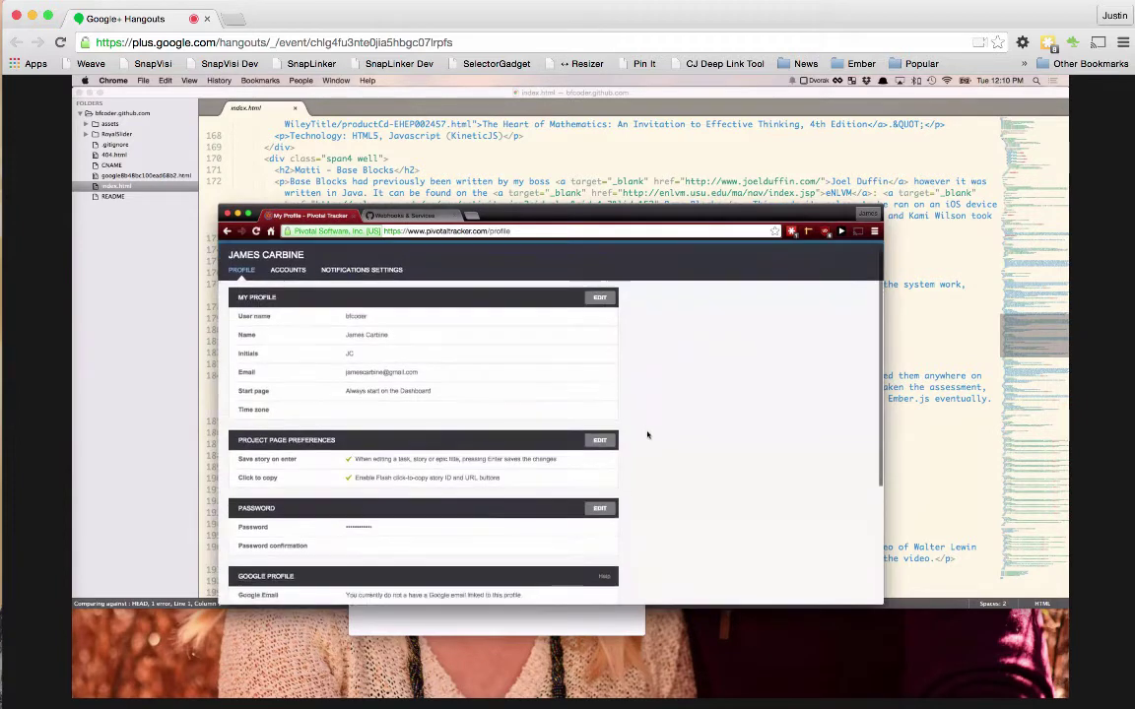
pyautogui.scroll(-2, 648, 434)
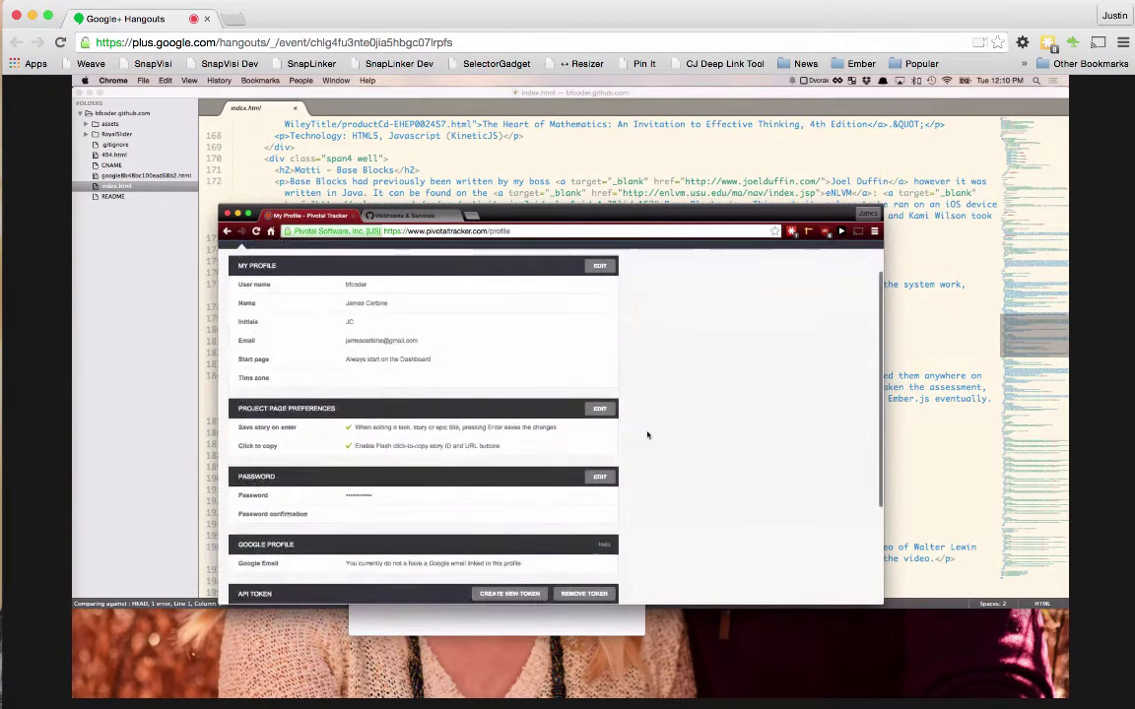
pyautogui.scroll(-1, 648, 434)
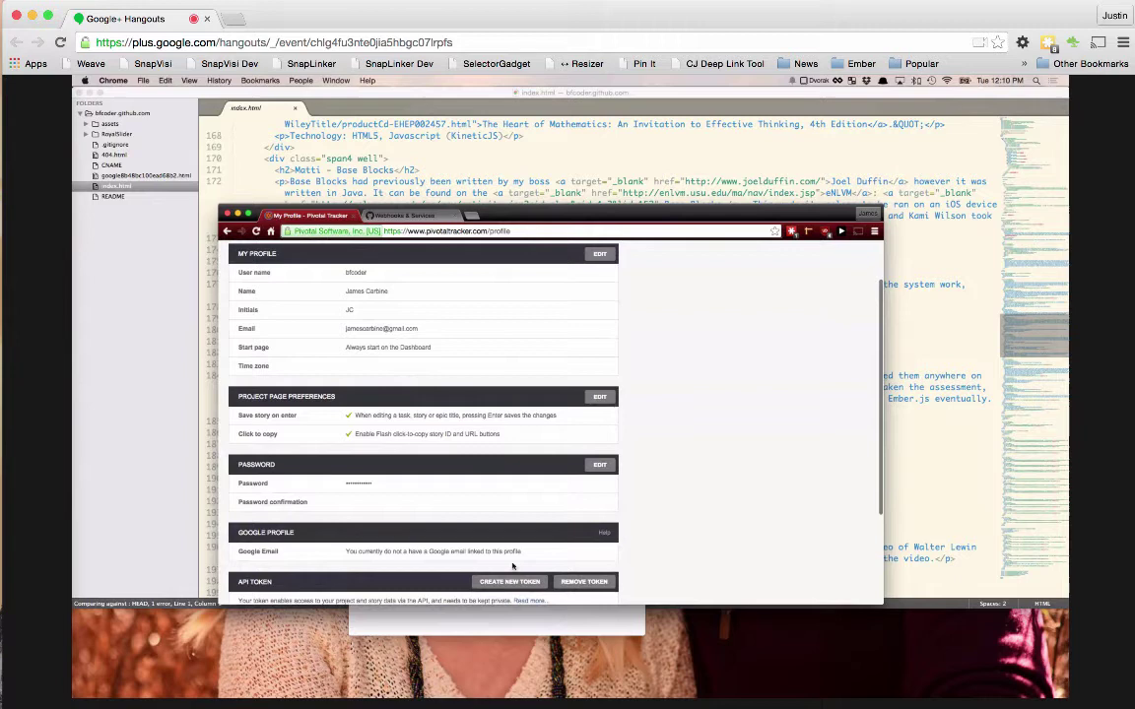
# Step: Go to the bfcoder.github.com repository's Settings > Webhooks & Services and browse the available services
pyautogui.click(408, 216)
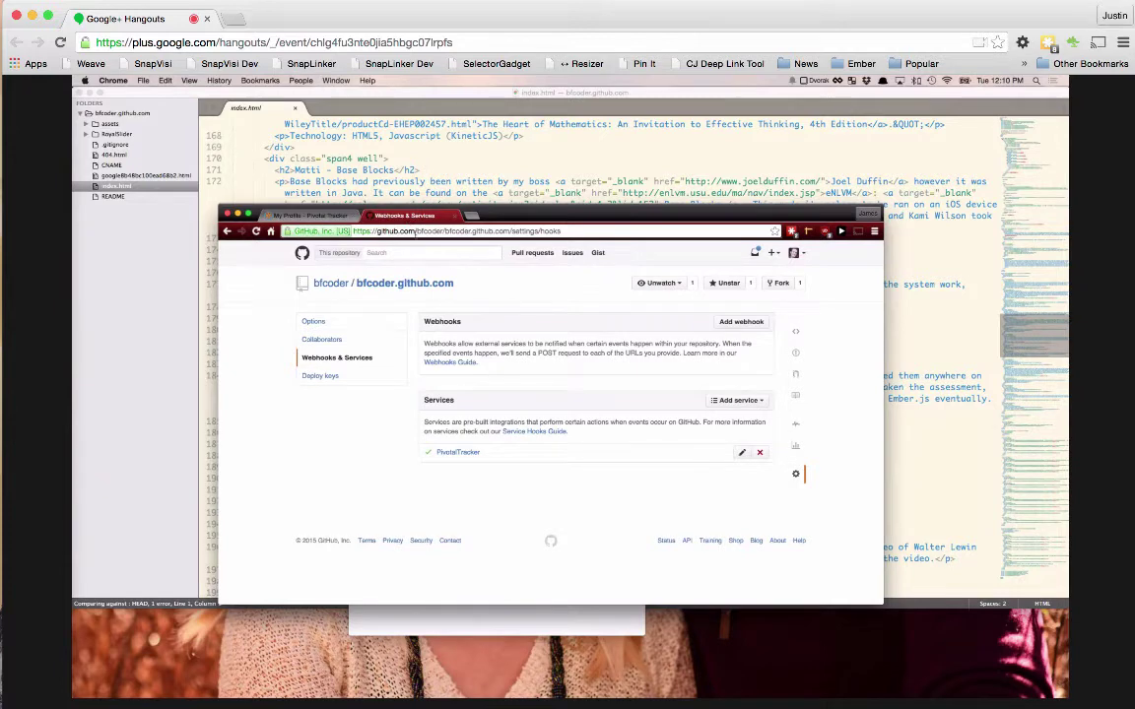
pyautogui.click(425, 285)
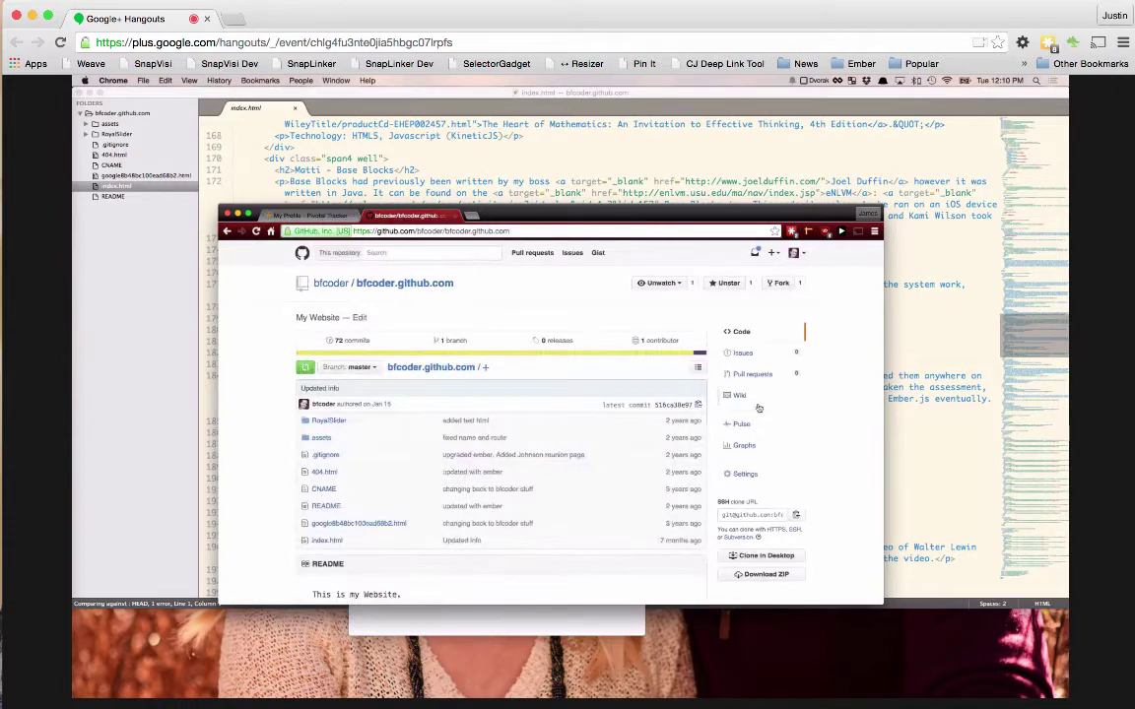
pyautogui.click(744, 474)
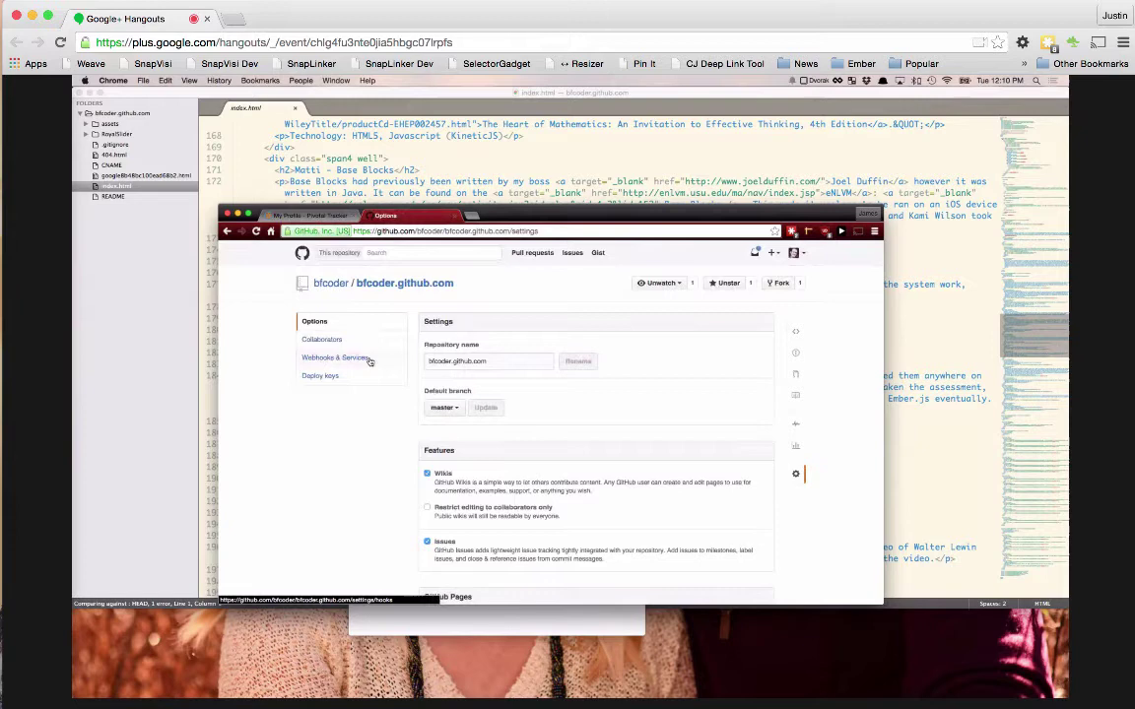
pyautogui.click(340, 357)
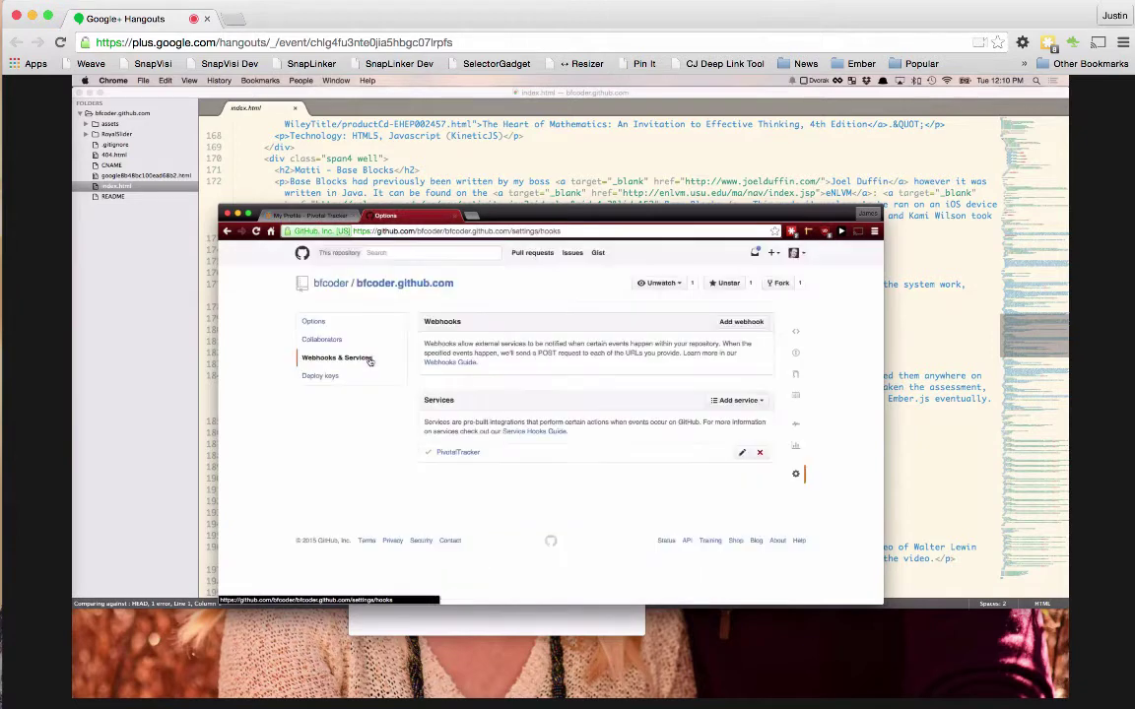
pyautogui.click(757, 402)
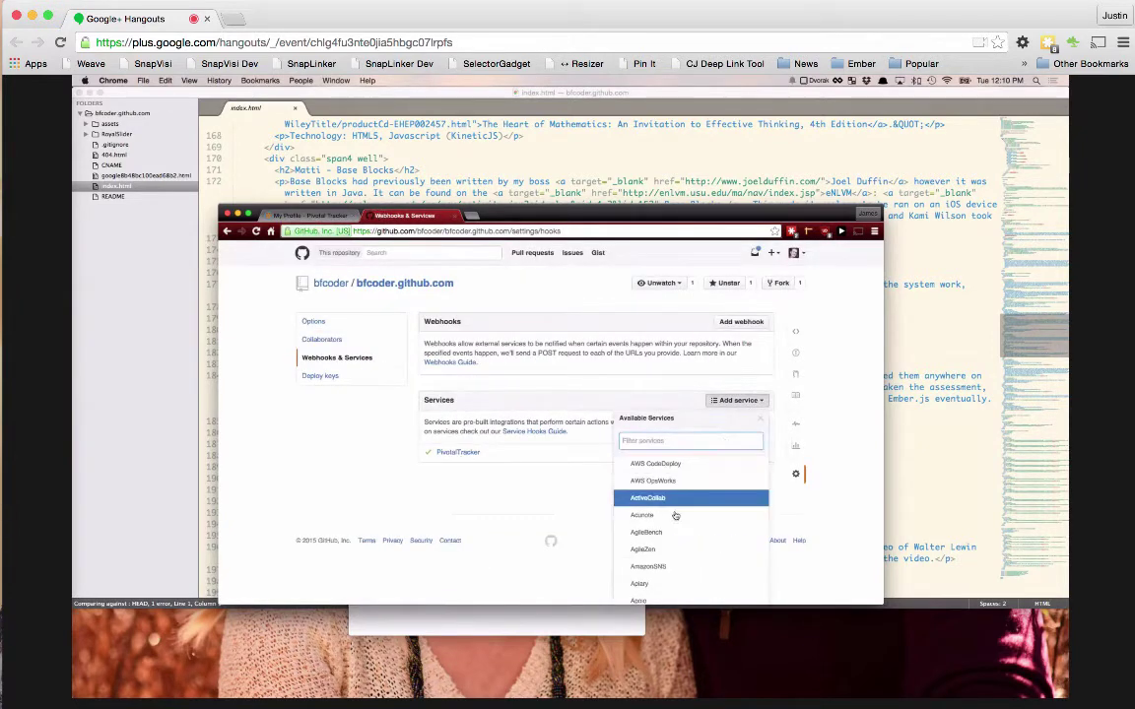
pyautogui.click(574, 474)
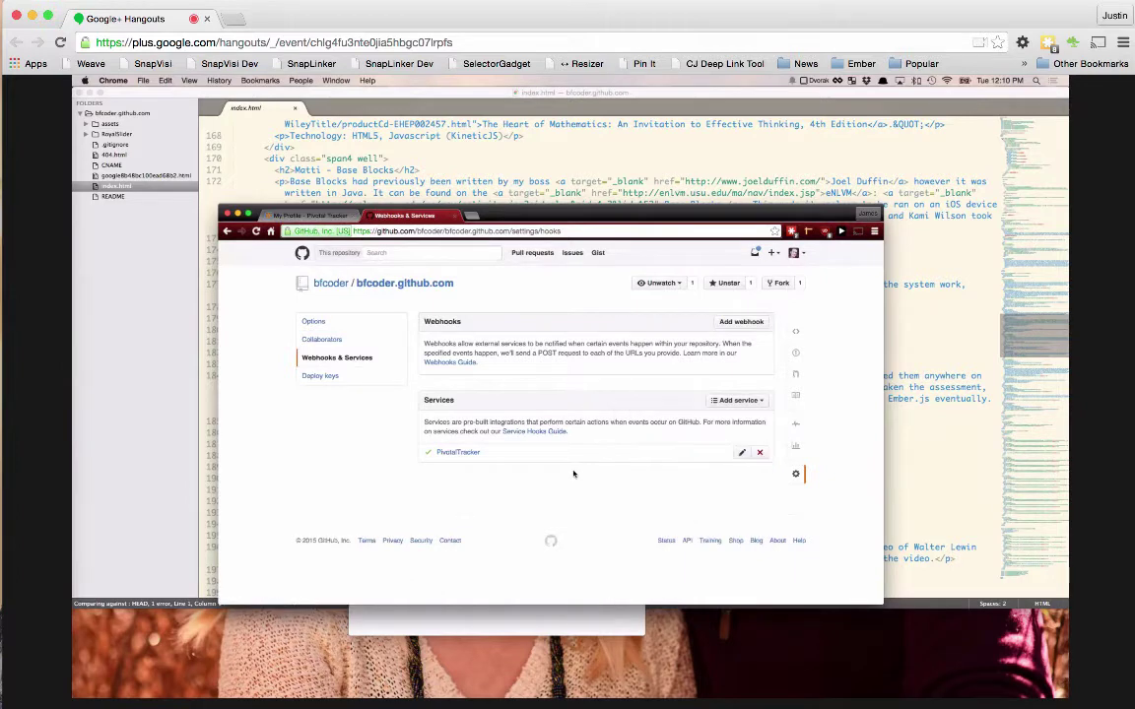
pyautogui.click(451, 450)
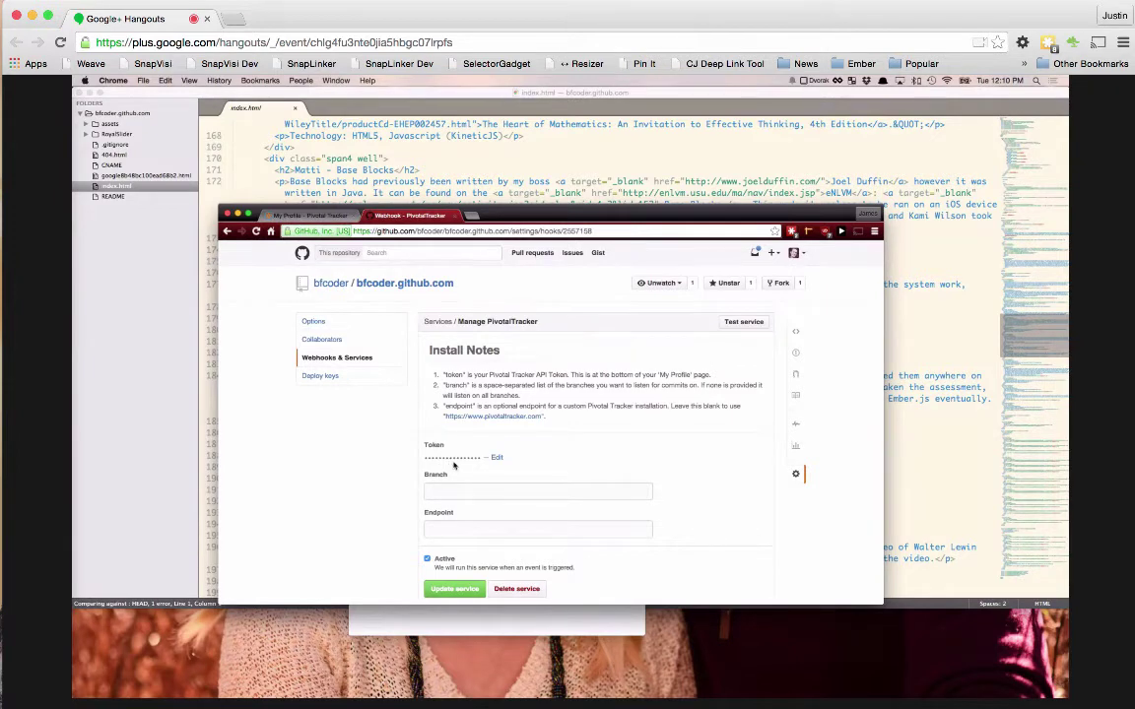
pyautogui.click(453, 488)
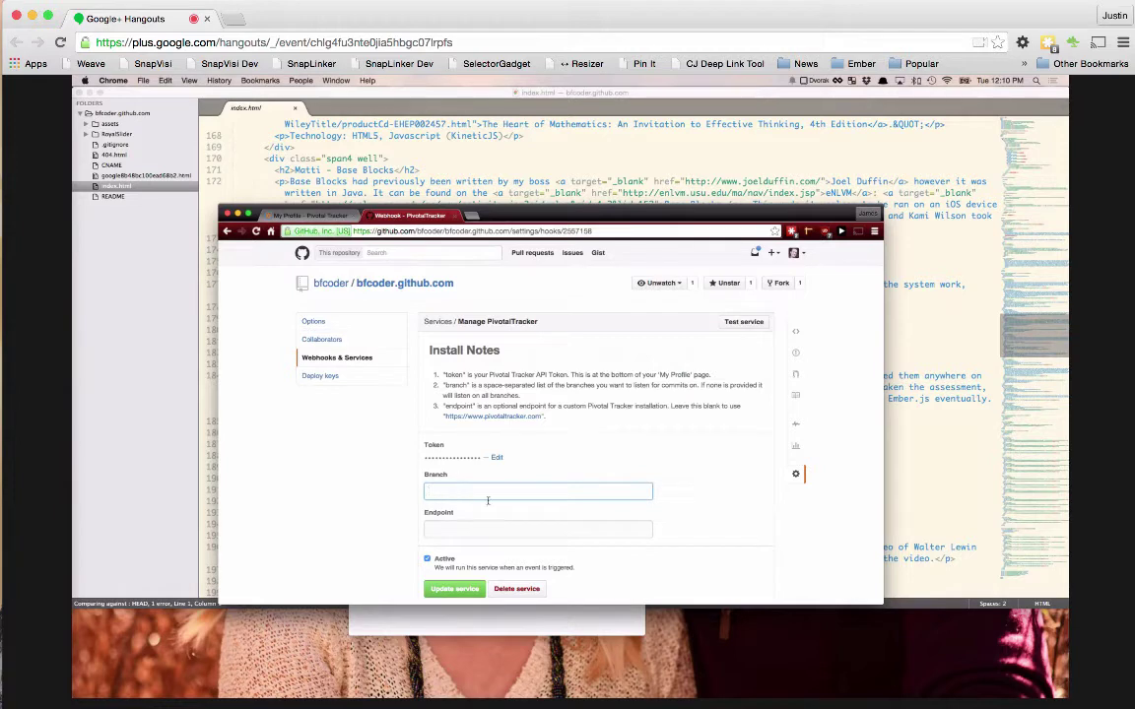
pyautogui.click(459, 529)
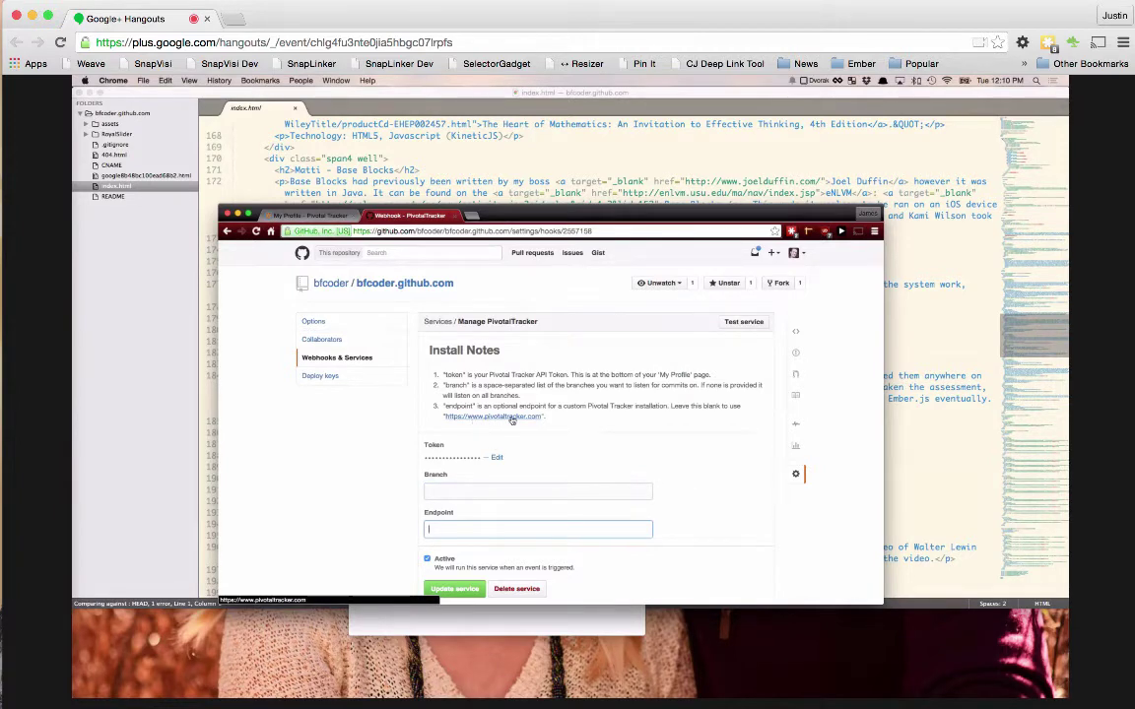
pyautogui.click(515, 492)
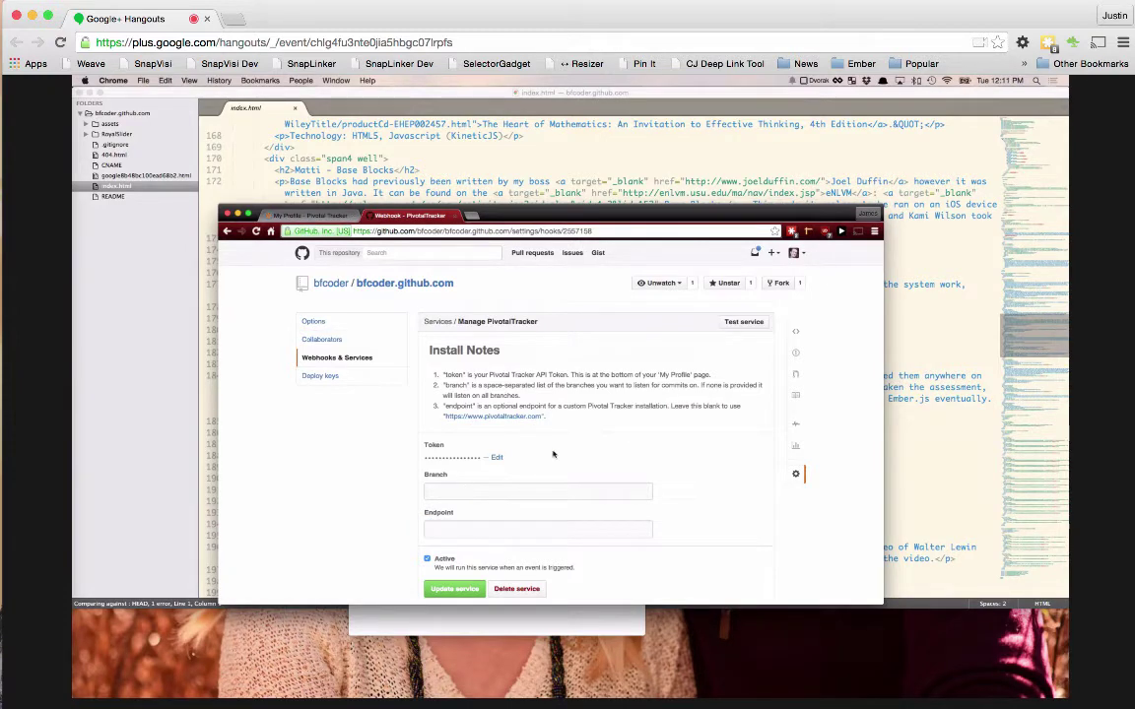
pyautogui.click(522, 489)
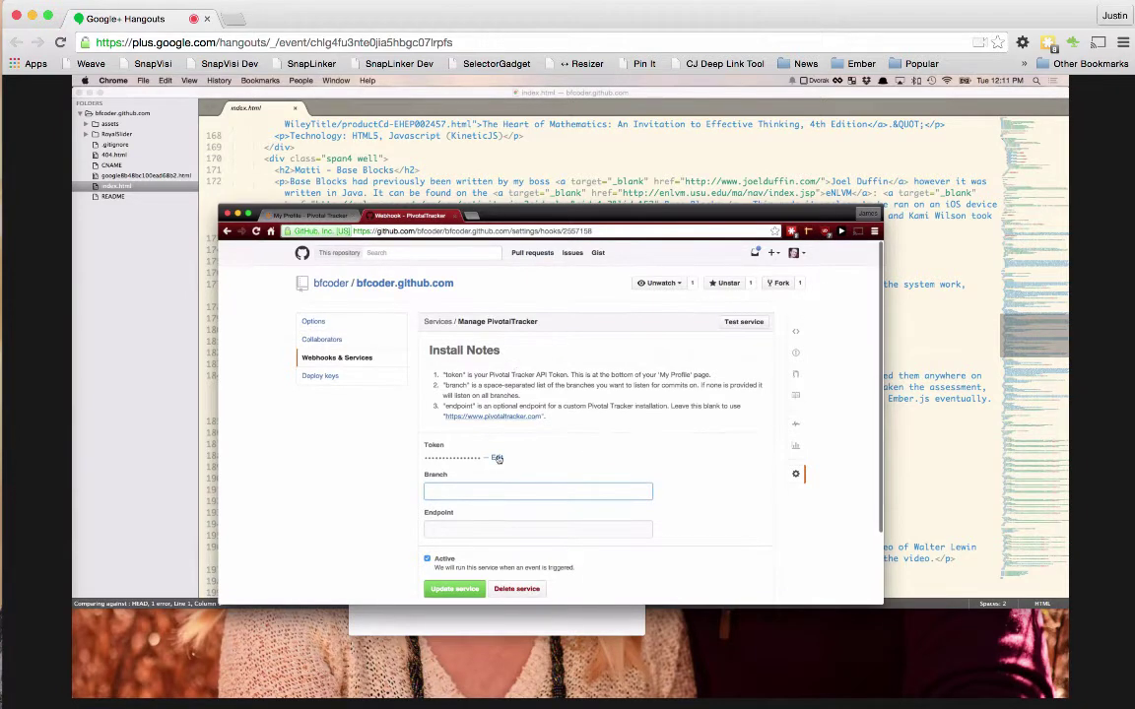
# Step: Run git push -u origin gitcommits in Terminal so the new branch tracks origin
pyautogui.click(536, 614)
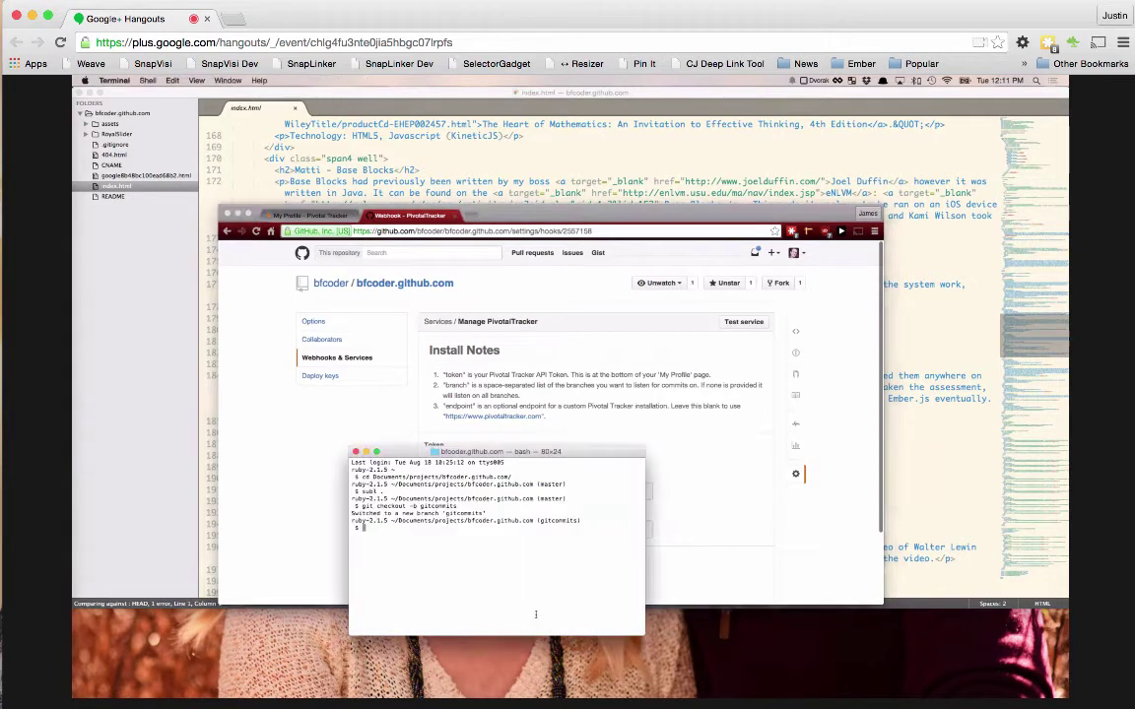
pyautogui.moveTo(414, 451); pyautogui.dragTo(423, 404)
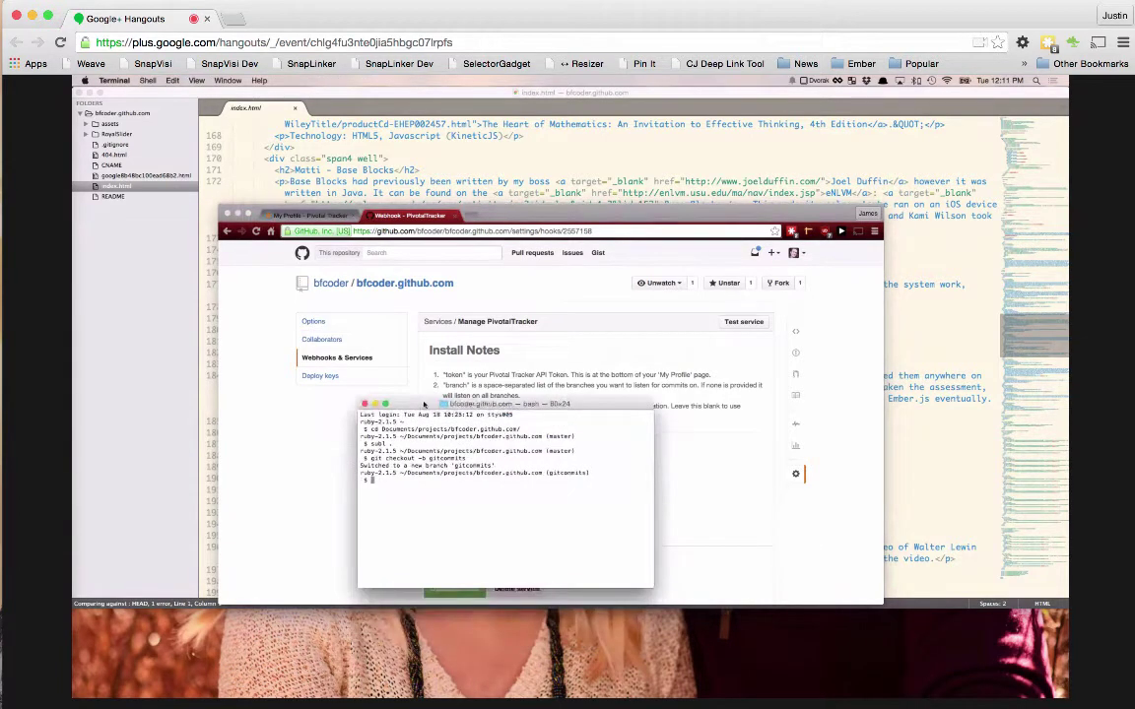
pyautogui.write('git ')
pyautogui.write('push -u')
pyautogui.write(' r')
pyautogui.write('orig')
pyautogui.write('in gitcommits')
pyautogui.press('Return')
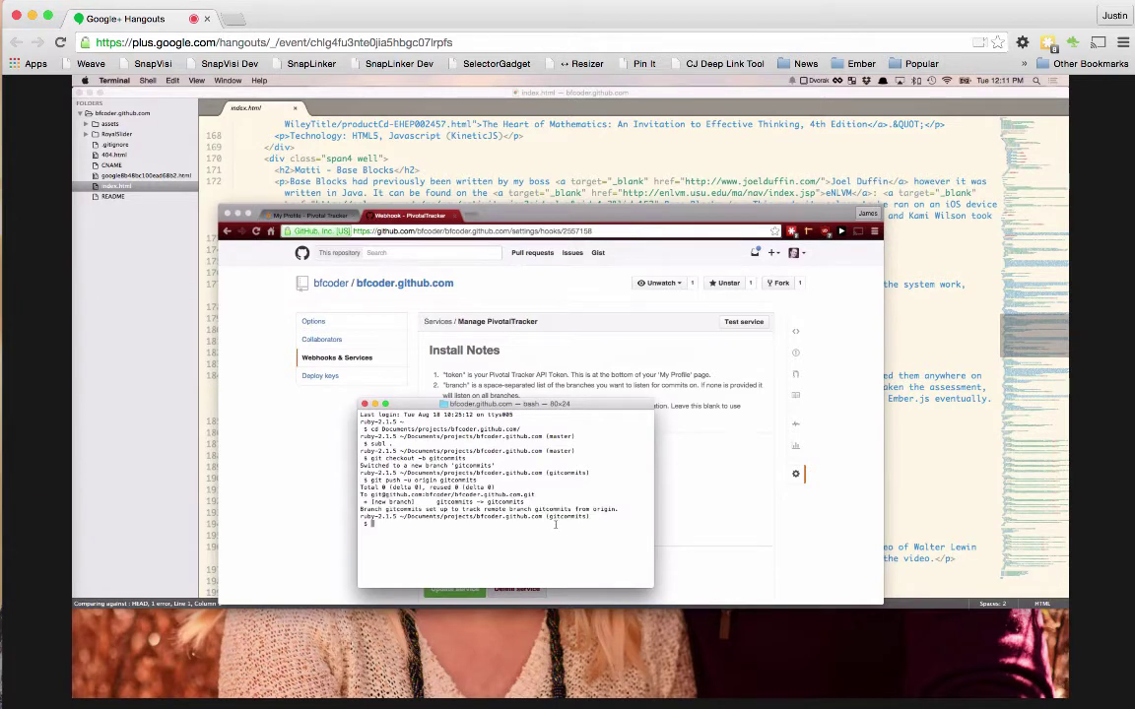
pyautogui.press('super+Tab')
pyautogui.press('super+Tab')
pyautogui.press('super+Tab')
pyautogui.press('super+Tab')
pyautogui.press('super+Tab')
pyautogui.press('super+Tab')
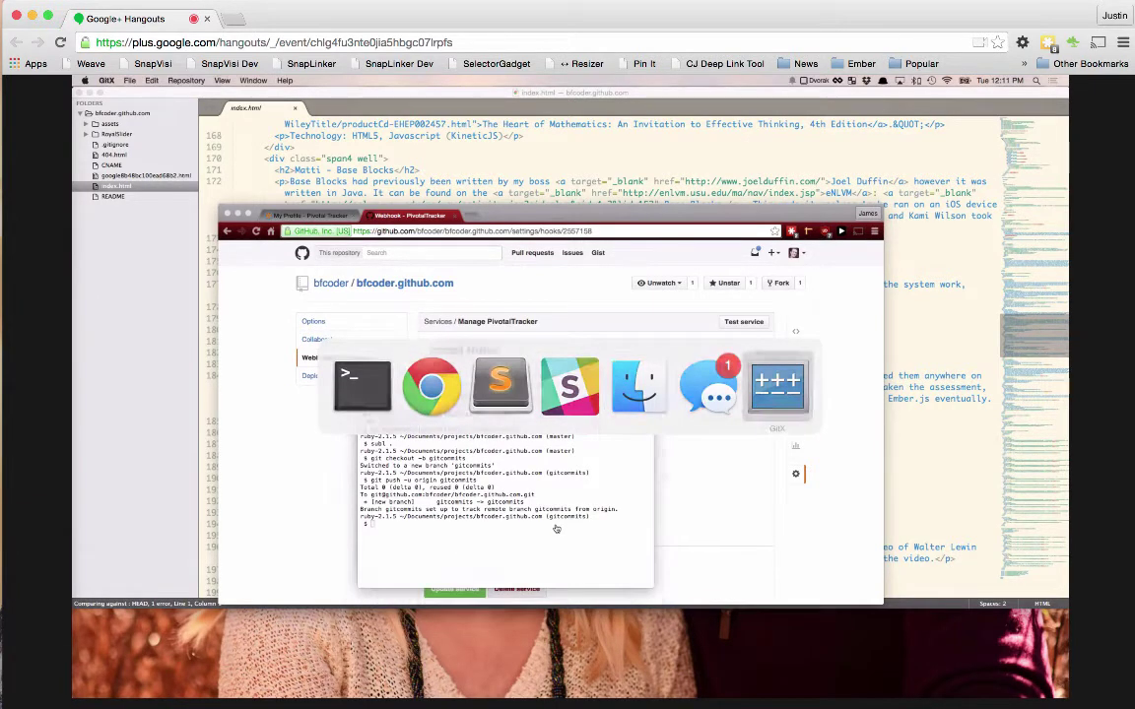
# Step: Open the bfcoder.github.com repository from Documents/projects in GitX and maximize its window
pyautogui.click(129, 80)
pyautogui.moveTo(188, 122)
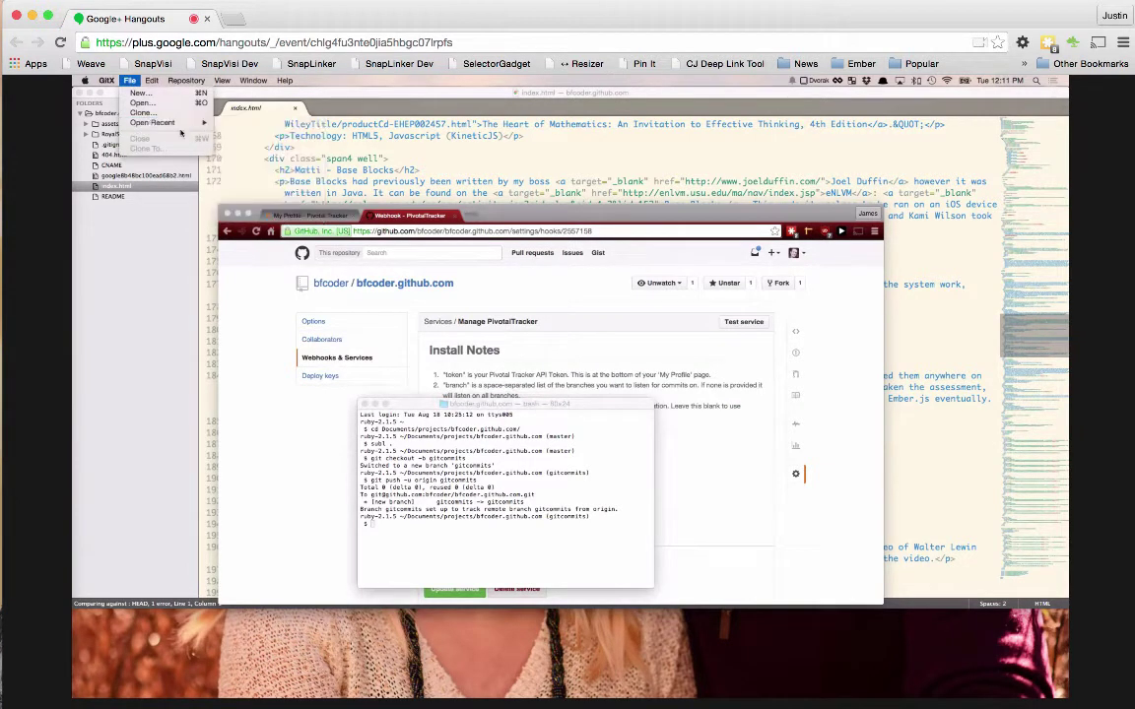
pyautogui.click(142, 103)
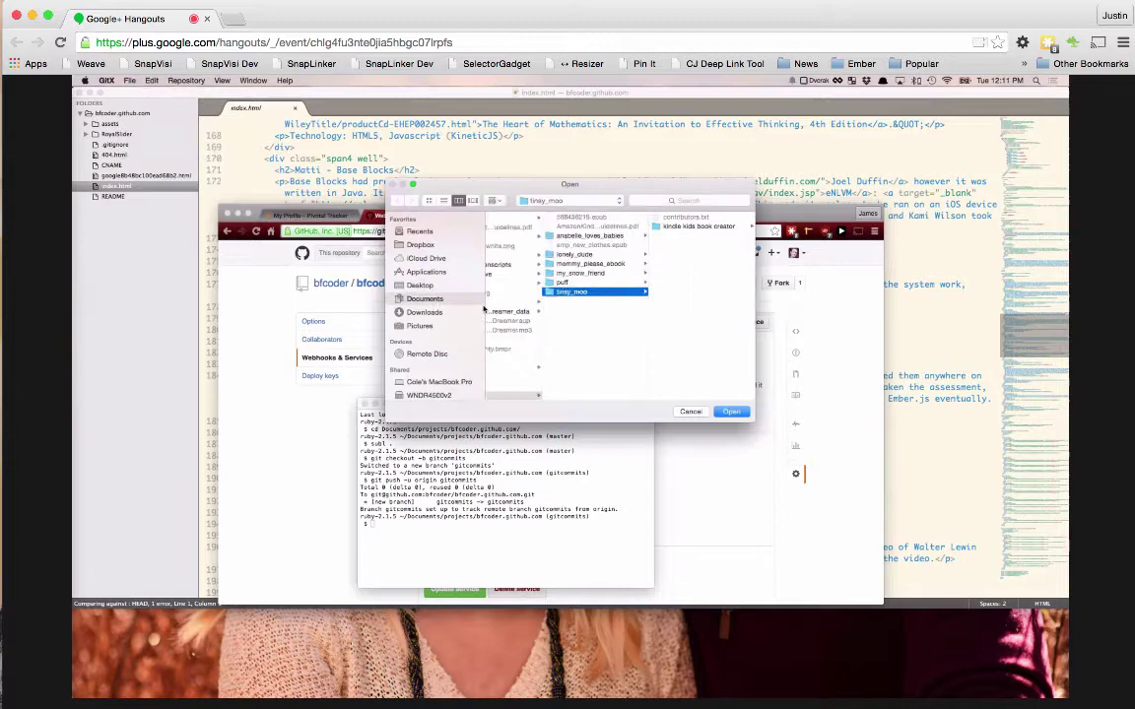
pyautogui.click(422, 299)
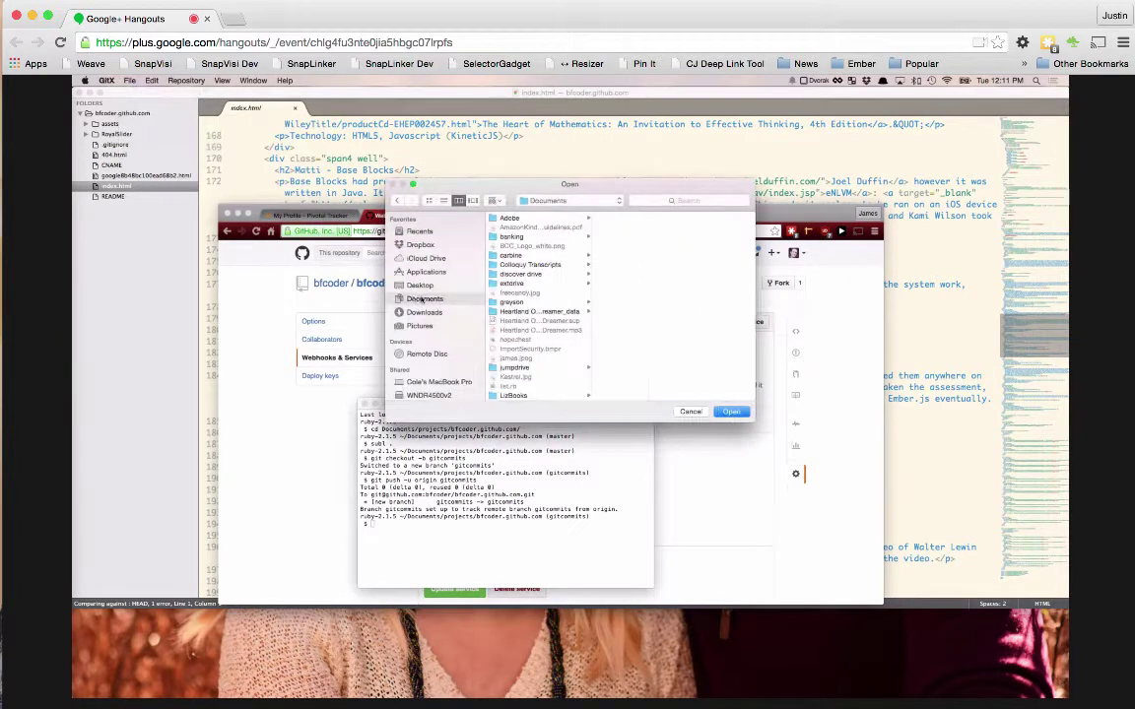
pyautogui.scroll(-5, 515, 370)
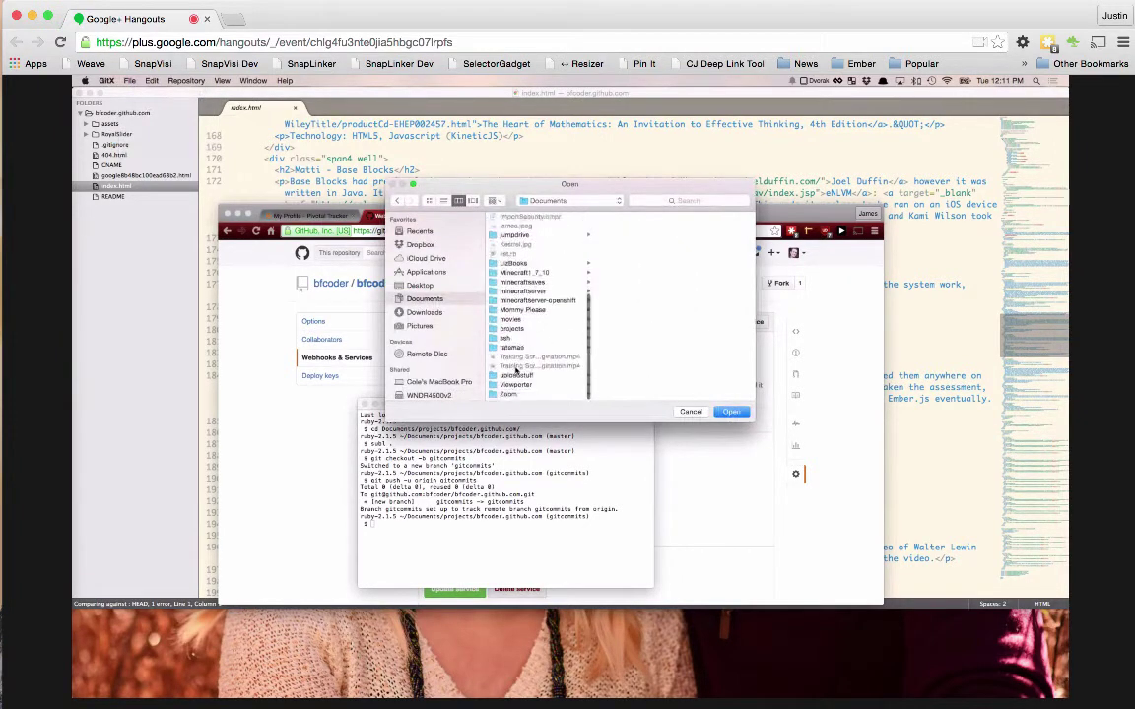
pyautogui.click(512, 329)
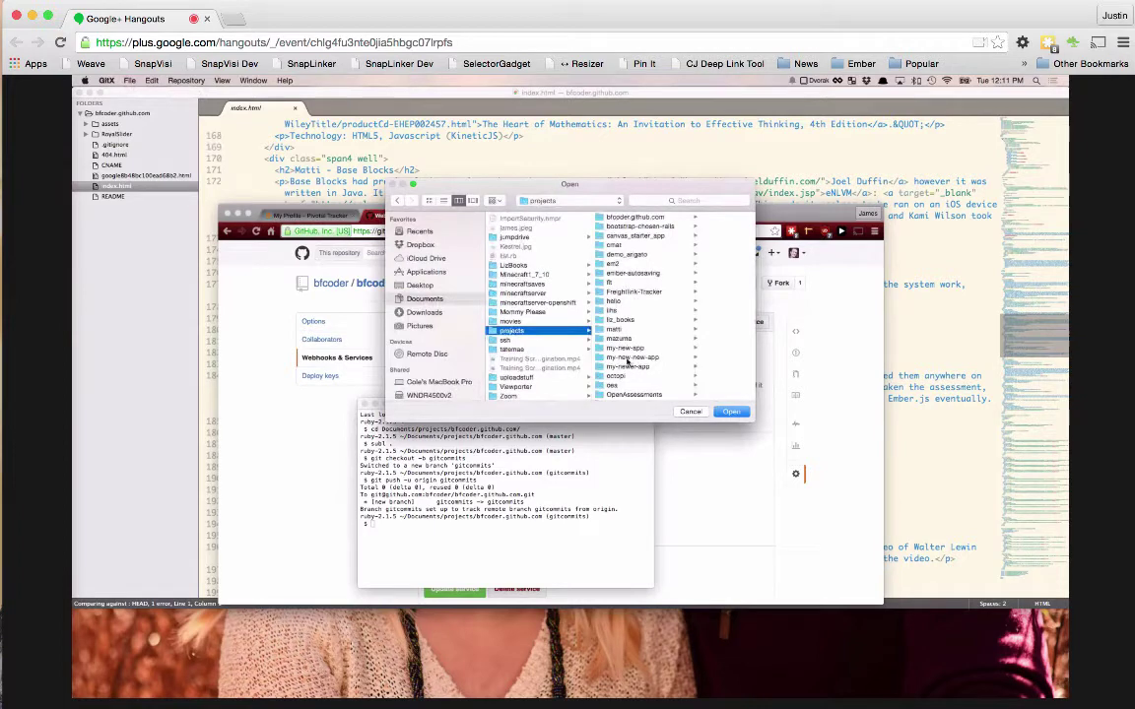
pyautogui.scroll(-6, 627, 359)
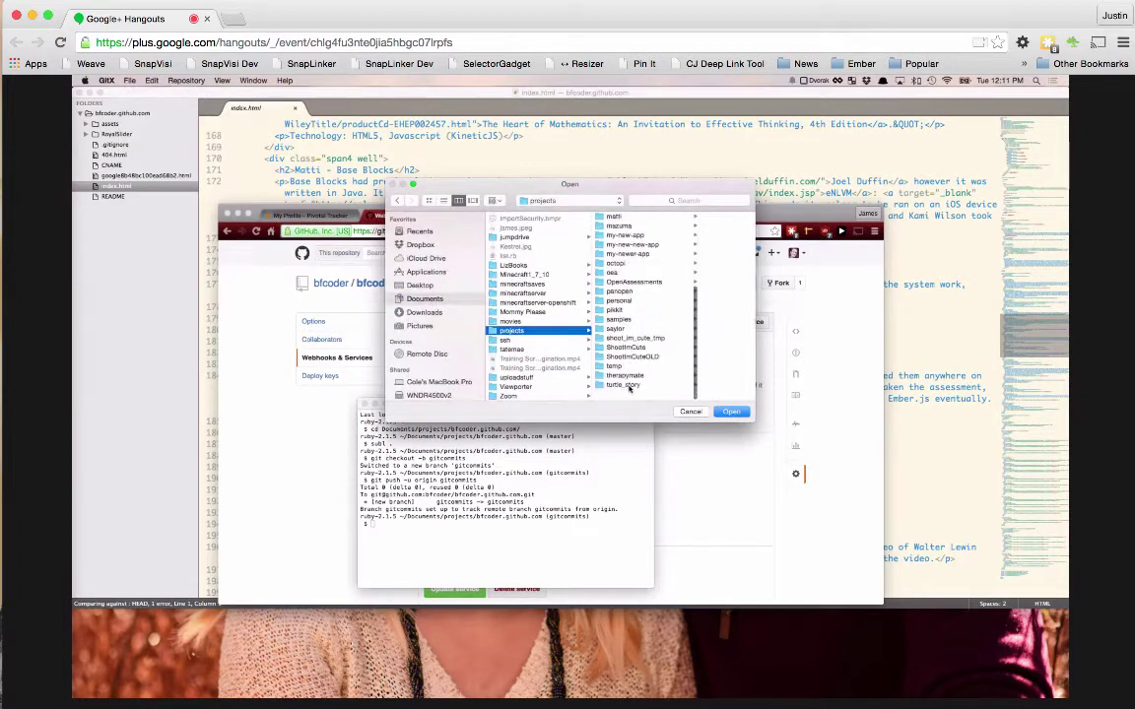
pyautogui.scroll(5, 630, 246)
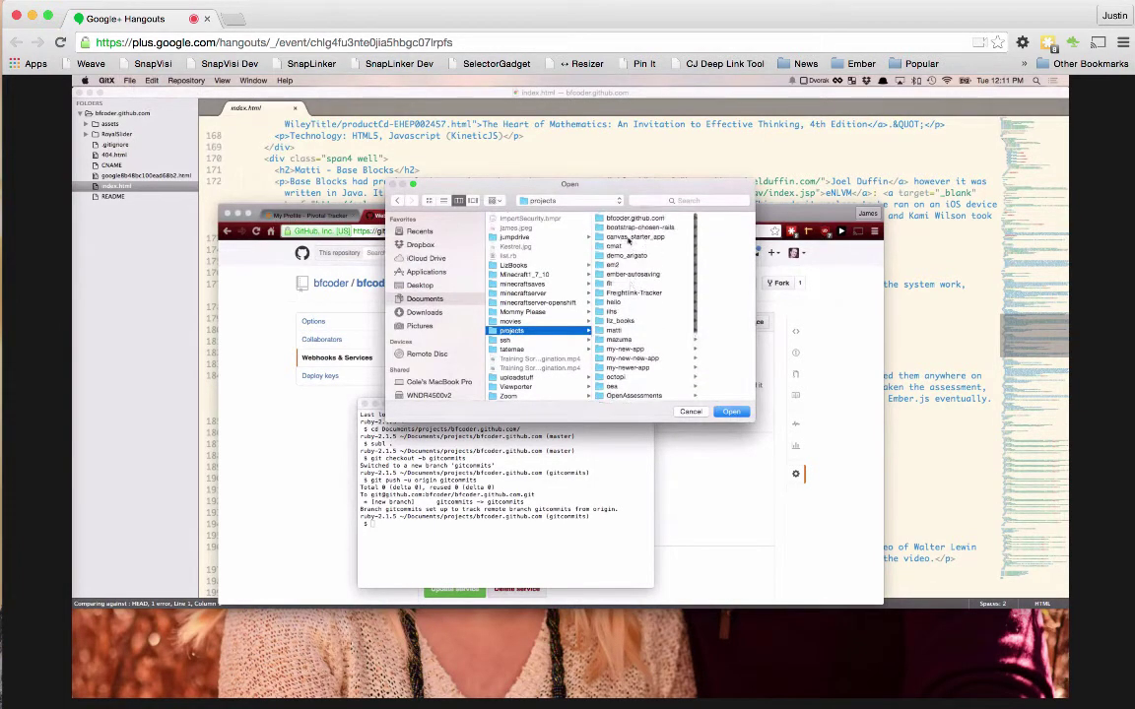
pyautogui.doubleClick(630, 218)
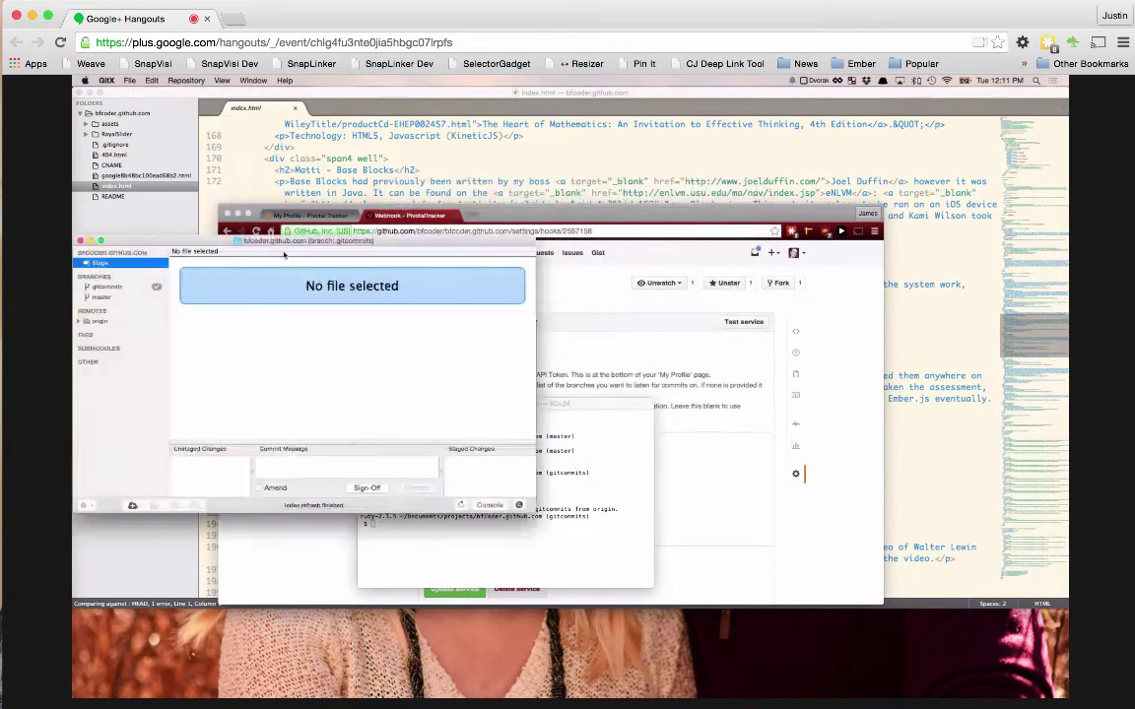
pyautogui.doubleClick(284, 246)
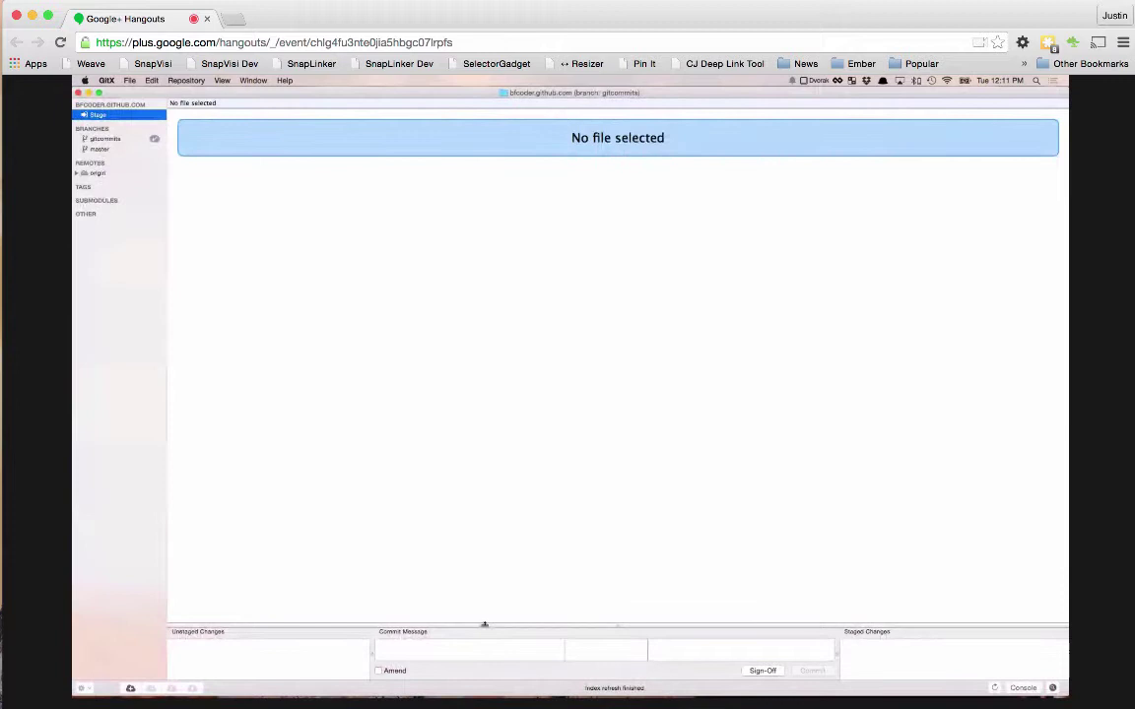
pyautogui.moveTo(483, 624); pyautogui.dragTo(484, 549)
pyautogui.click(431, 599)
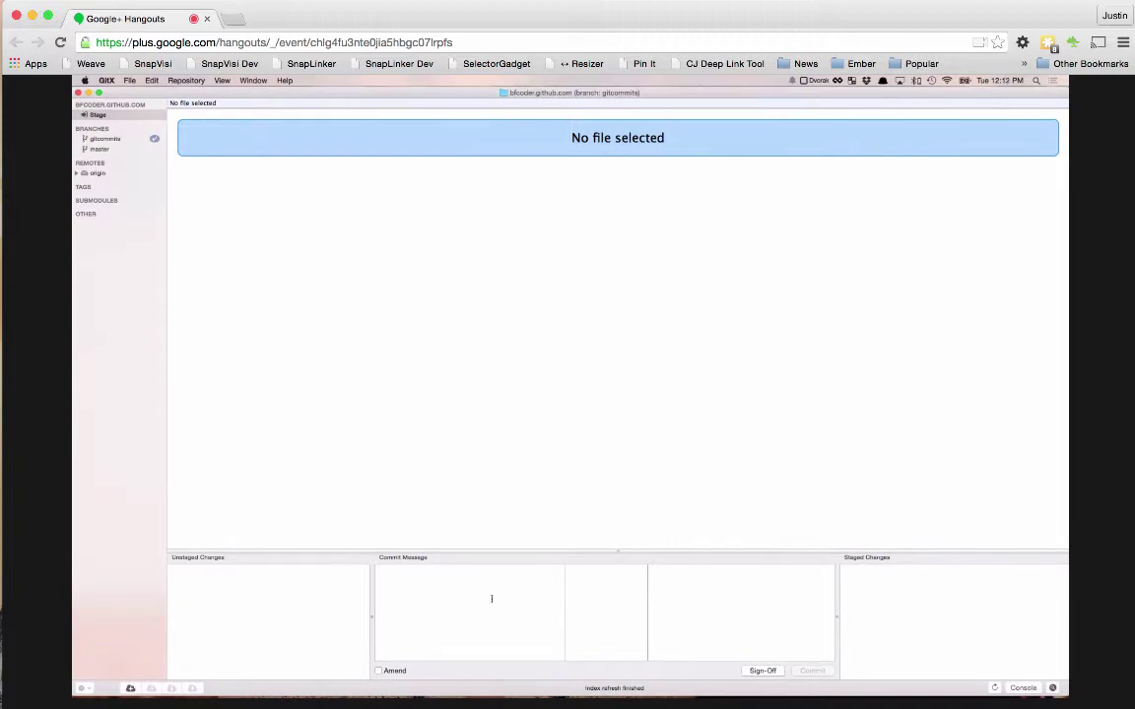
# Step: Add a few throwaway placeholder lines to index.html in the code editor
pyautogui.press('super+Tab')
pyautogui.press('super+Tab')
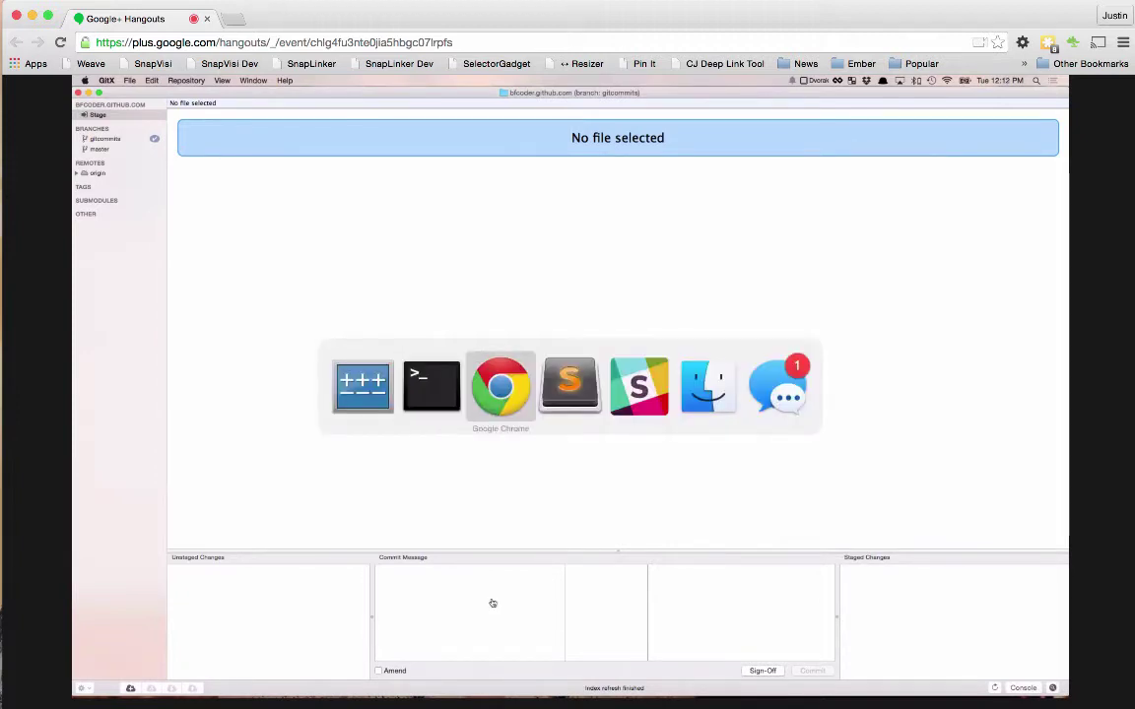
pyautogui.press('super+Tab')
pyautogui.press('Return')
pyautogui.write('oeuoaeu')
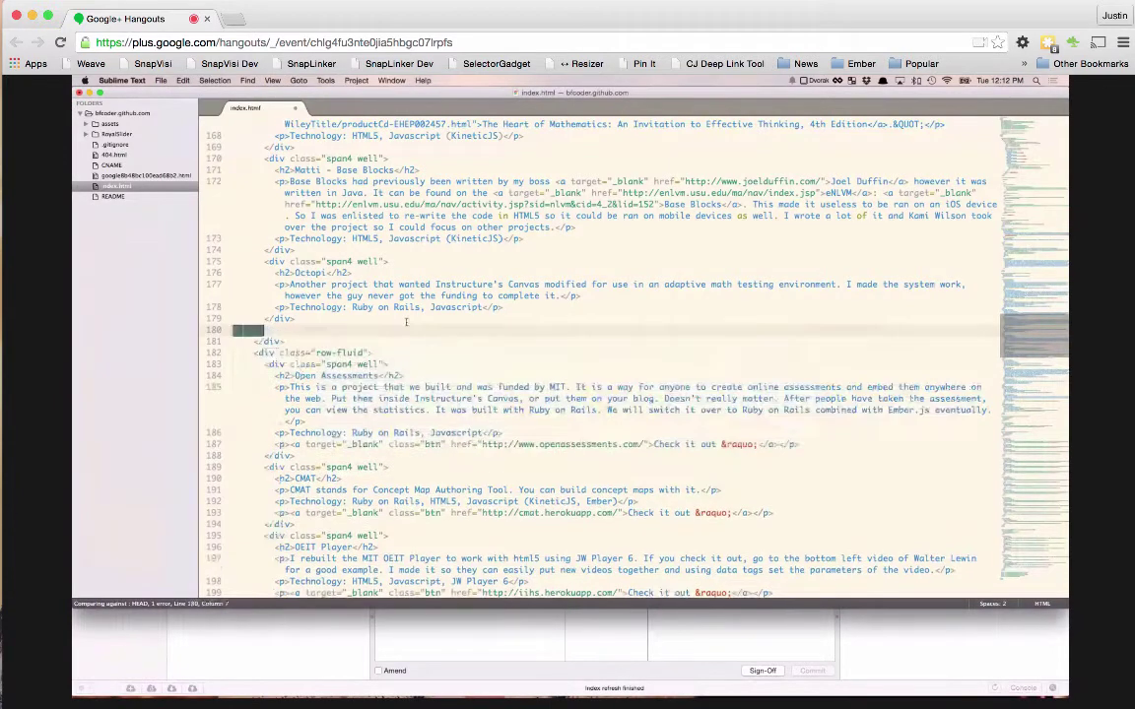
pyautogui.press('Return')
pyautogui.press('Return')
pyautogui.write('euoaeu')
pyautogui.press('Return')
pyautogui.write('oaeu')
pyautogui.press('Return')
pyautogui.write('oaeu')
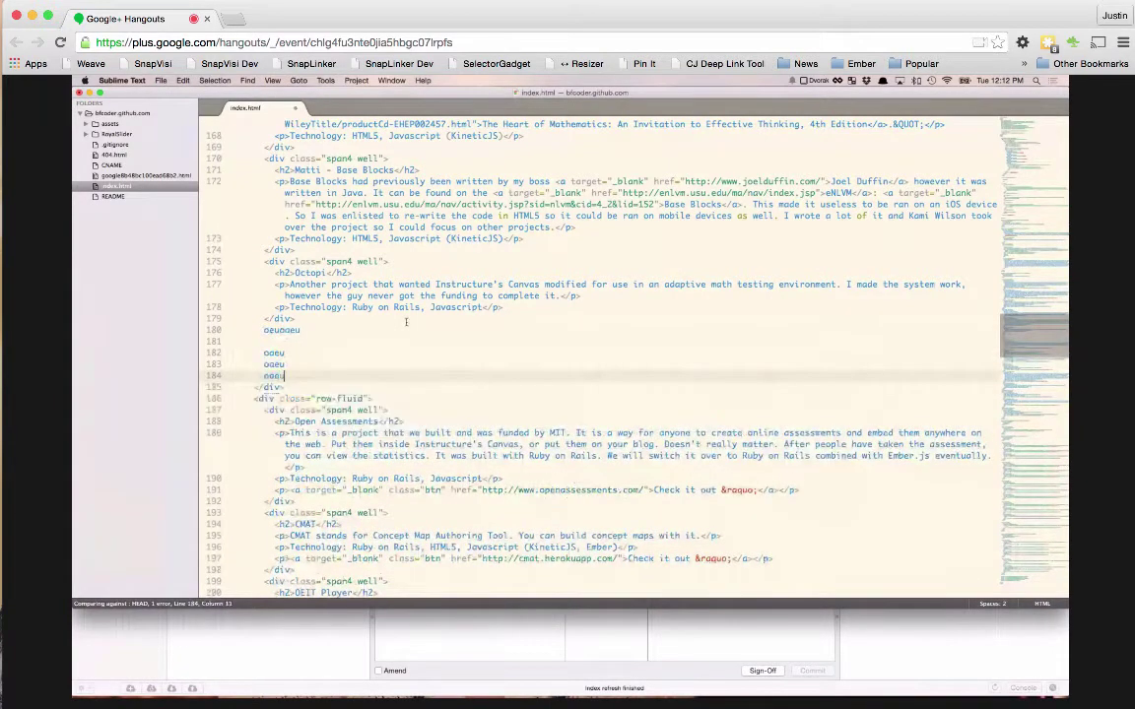
pyautogui.press('super+Tab')
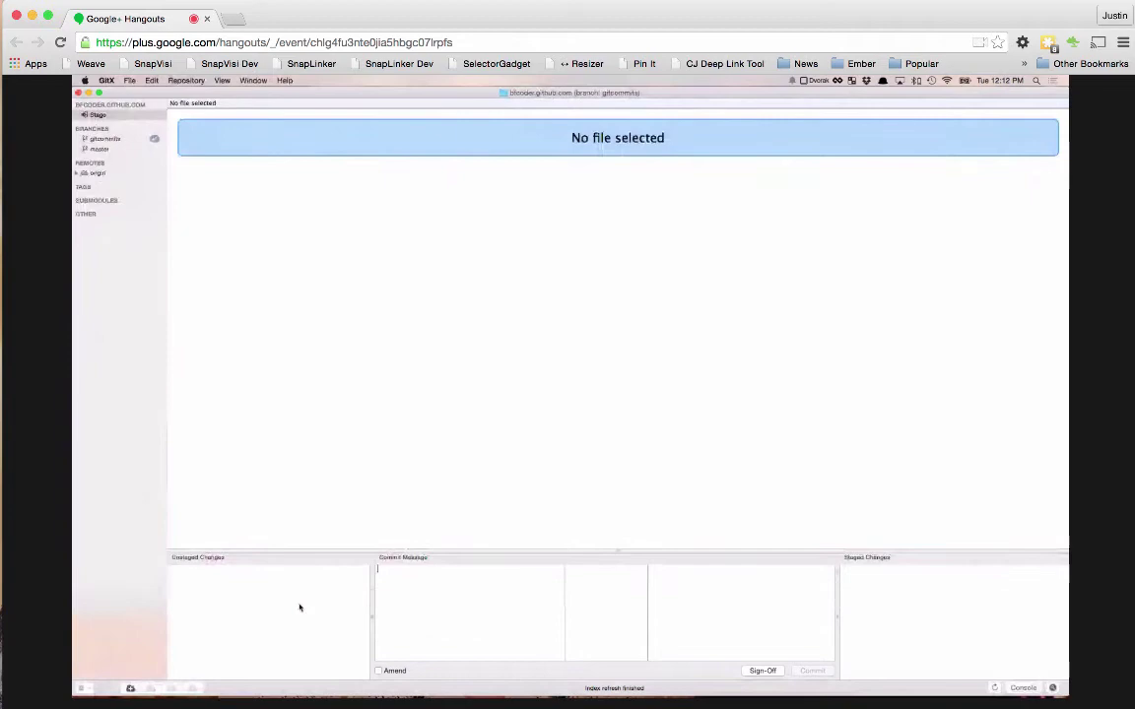
# Step: Review the index.html diff and move index.html into Staged Changes
pyautogui.press('super+Tab')
pyautogui.press('super+Tab')
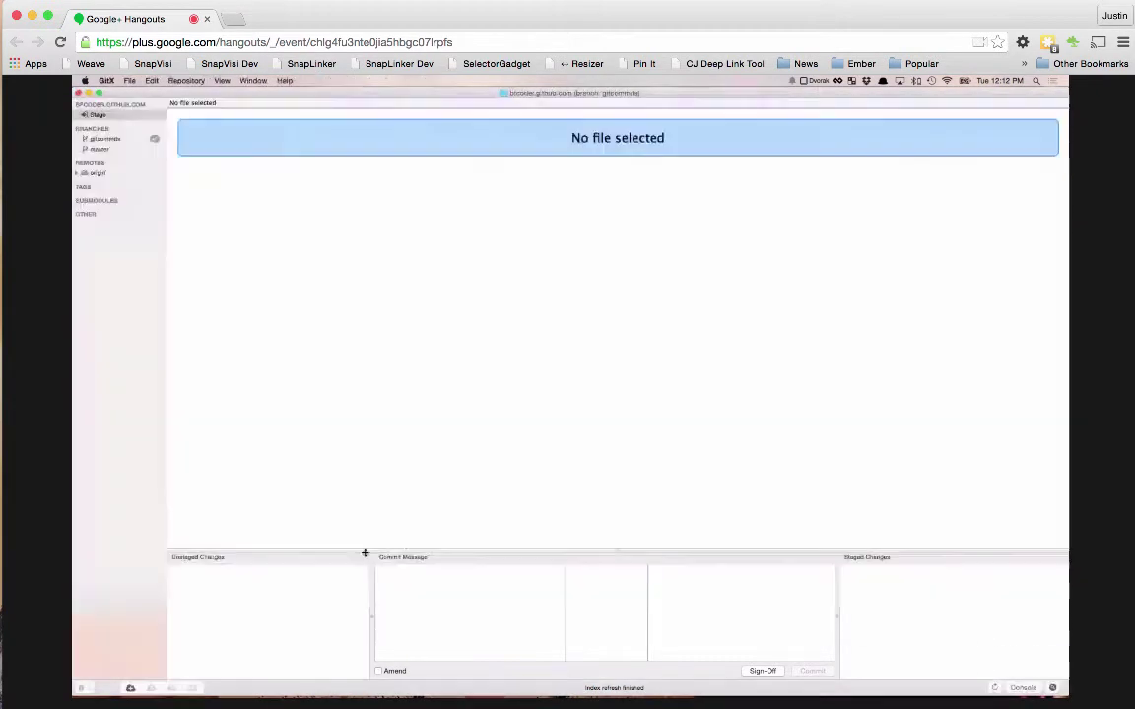
pyautogui.click(447, 583)
pyautogui.click(200, 571)
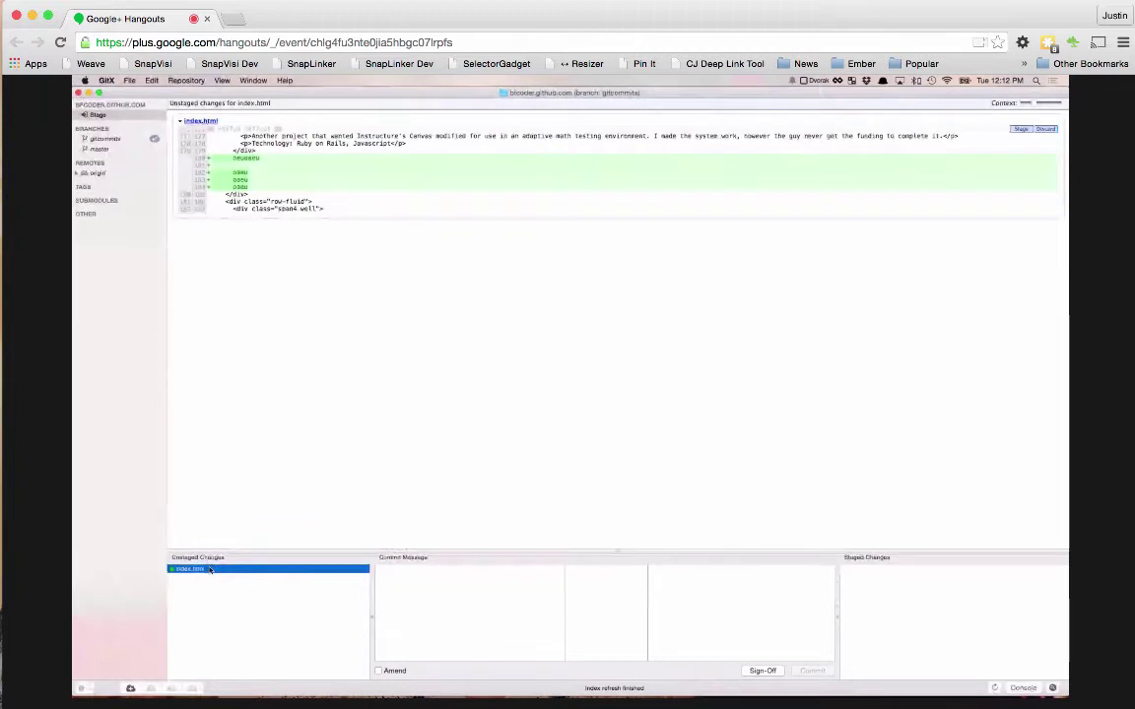
pyautogui.doubleClick(209, 570)
pyautogui.press('super+Tab')
pyautogui.press('super+Tab')
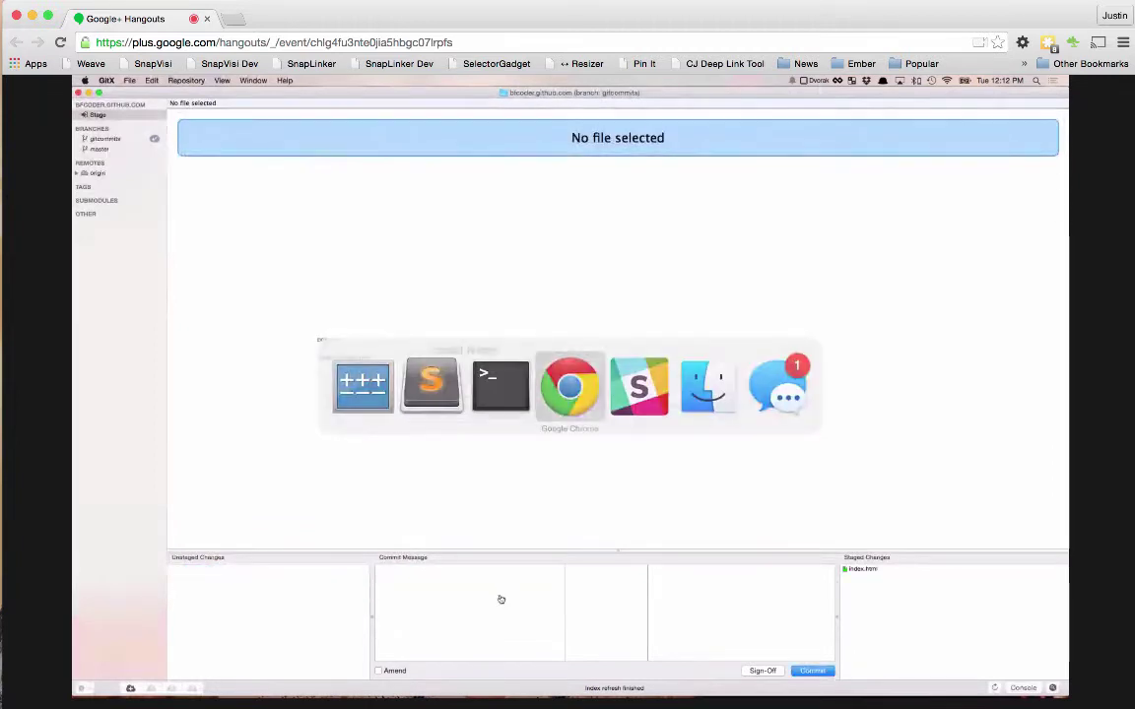
# Step: Open the bfcoder.github.com project from the Pivotal Tracker projects list
pyautogui.click(310, 215)
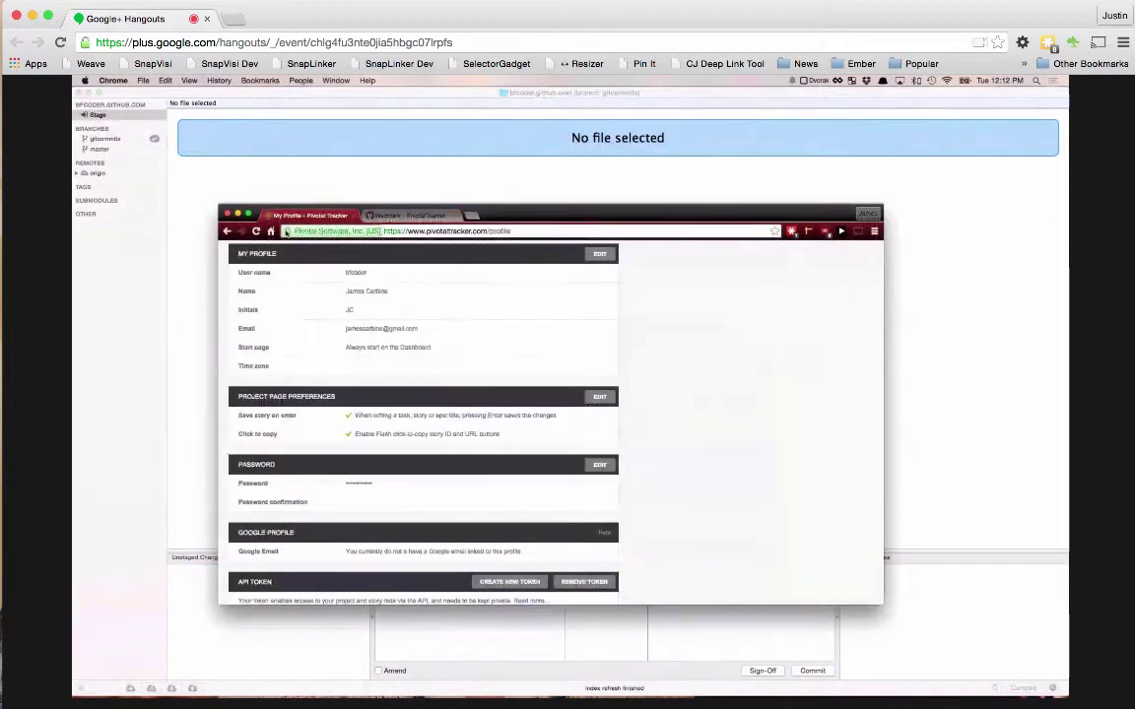
pyautogui.scroll(-1, 288, 259)
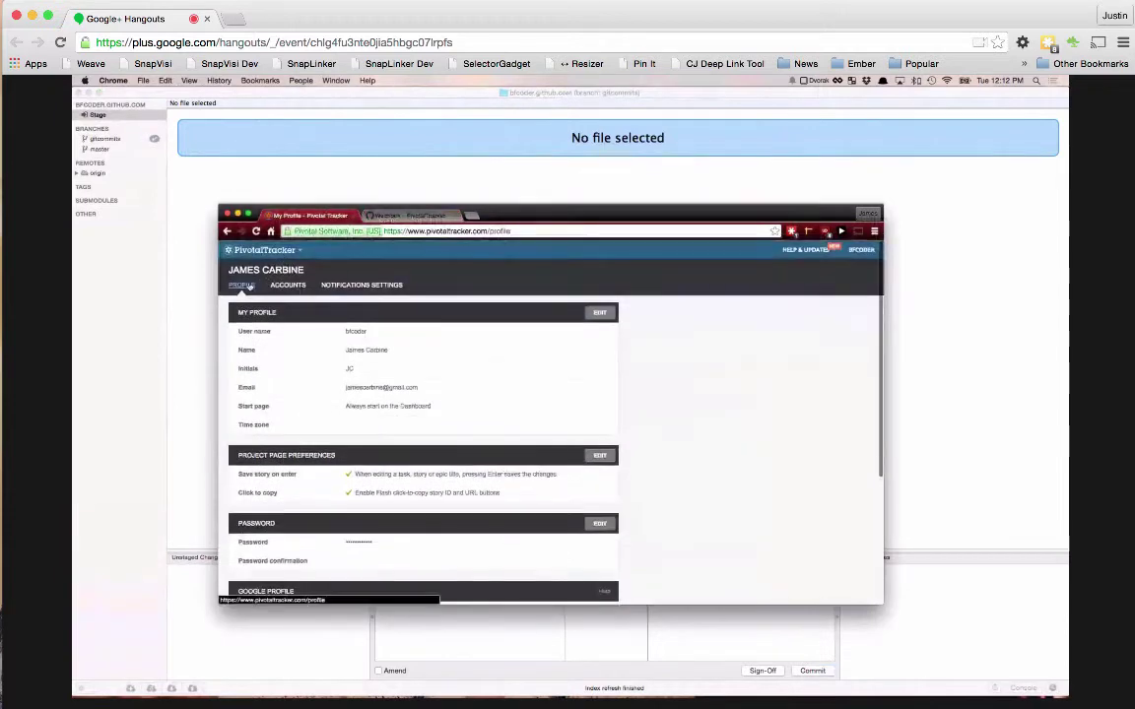
pyautogui.click(262, 249)
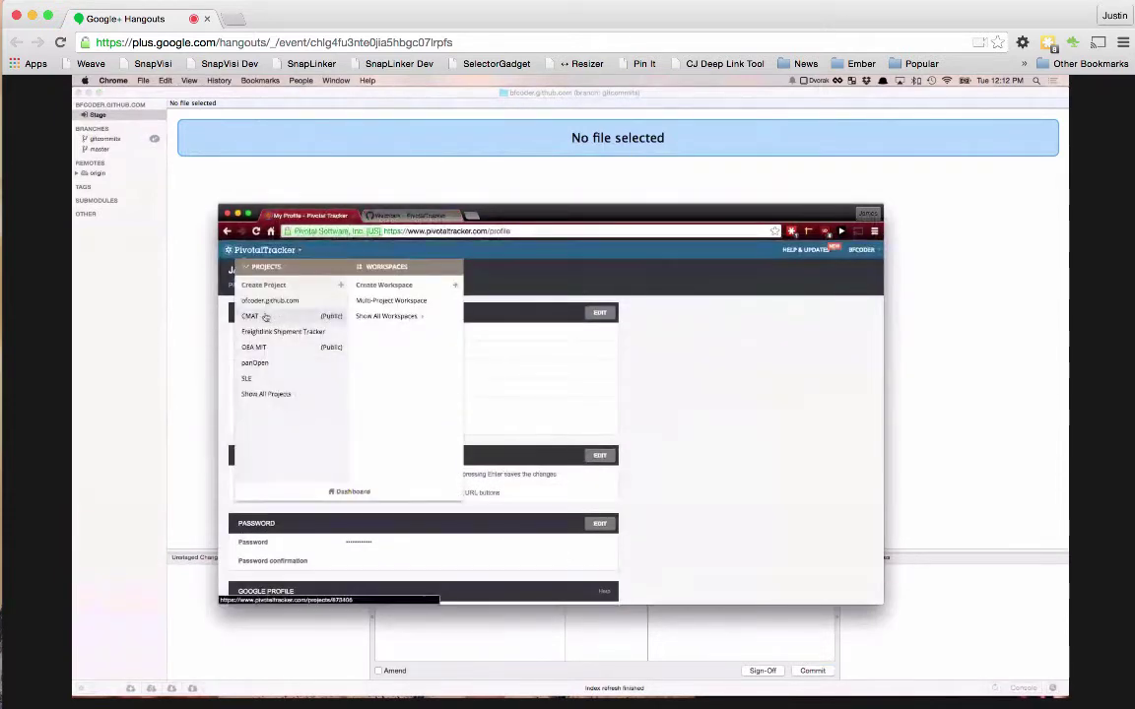
pyautogui.click(266, 303)
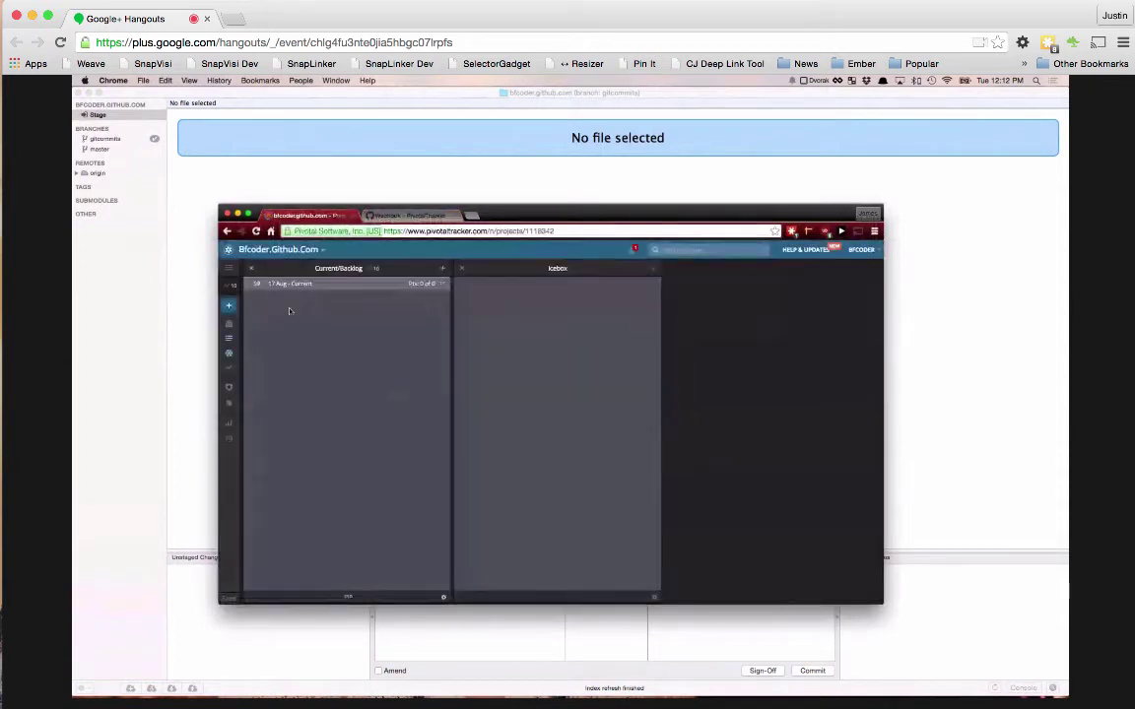
# Step: Add and start the backlog story 'git commit story', then copy its story ID
pyautogui.click(442, 268)
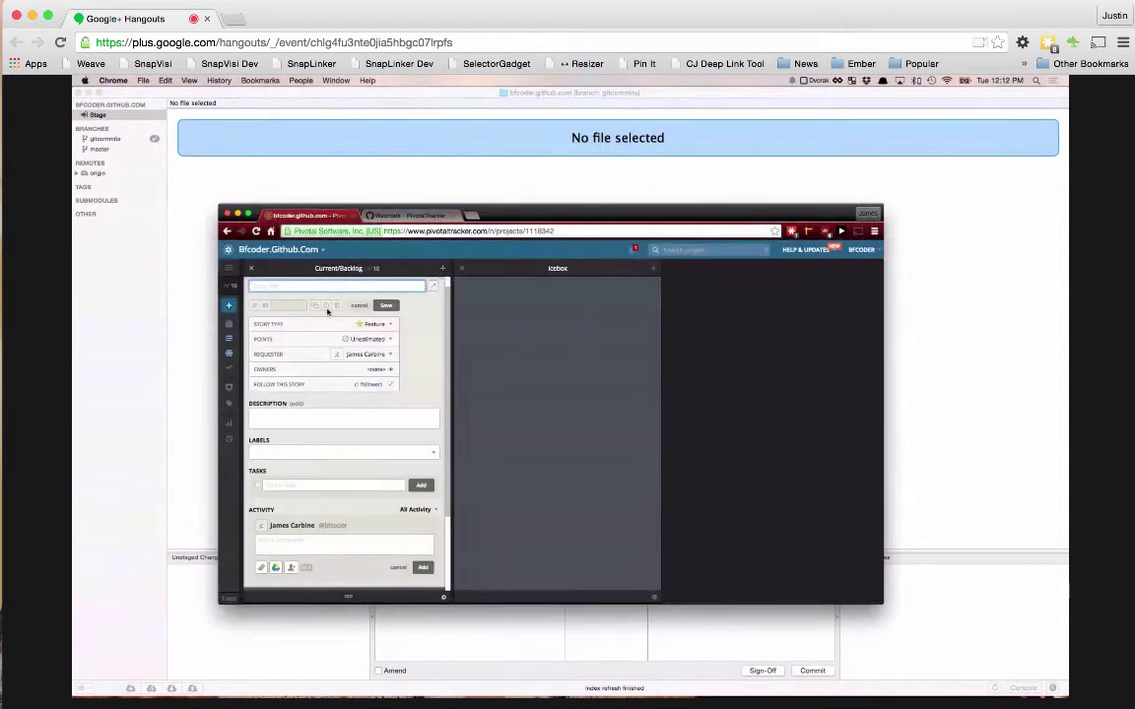
pyautogui.write('zit commit stor')
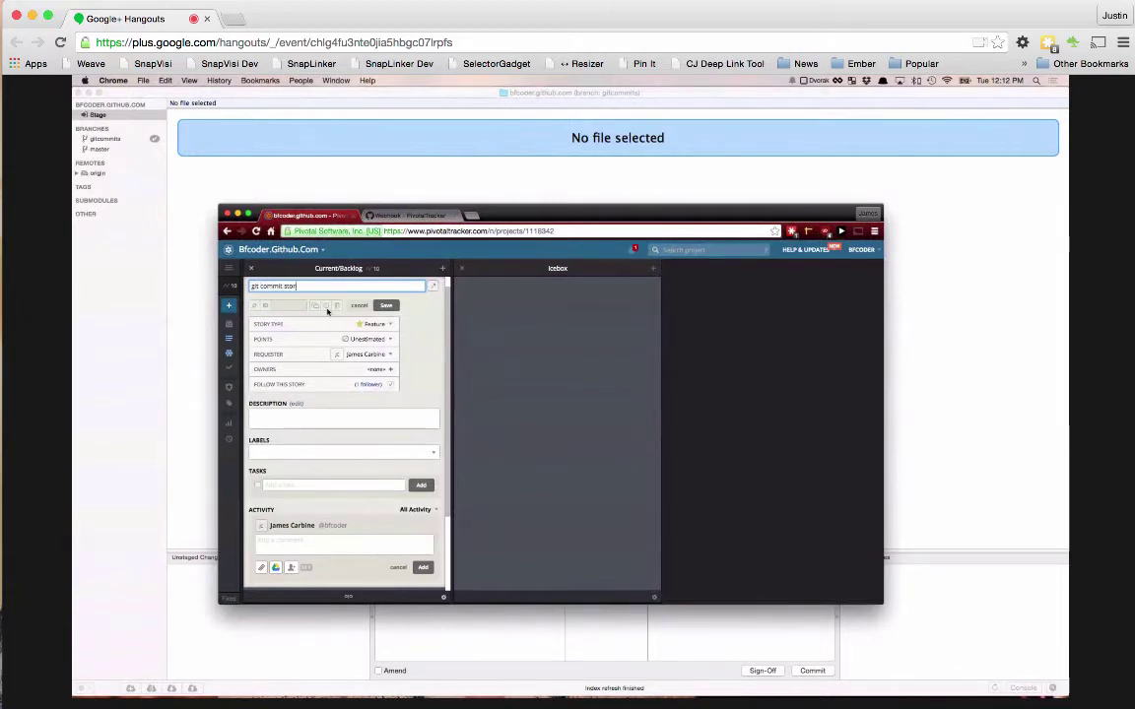
pyautogui.write('y')
pyautogui.click(388, 307)
pyautogui.click(424, 297)
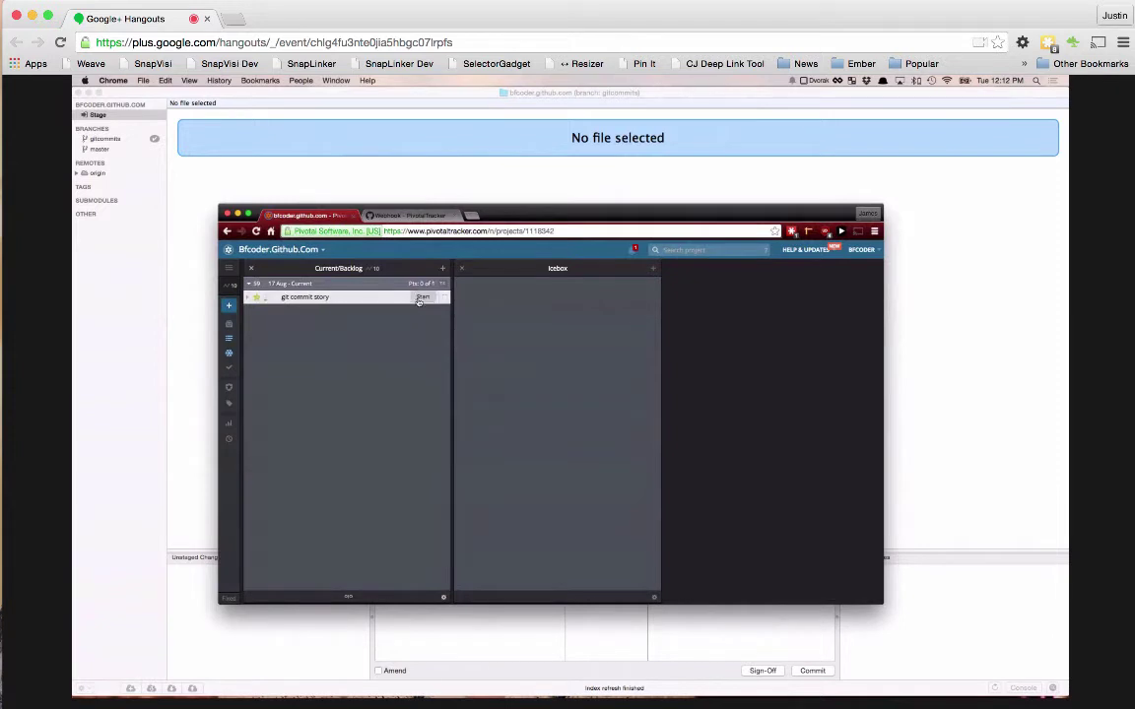
pyautogui.click(307, 296)
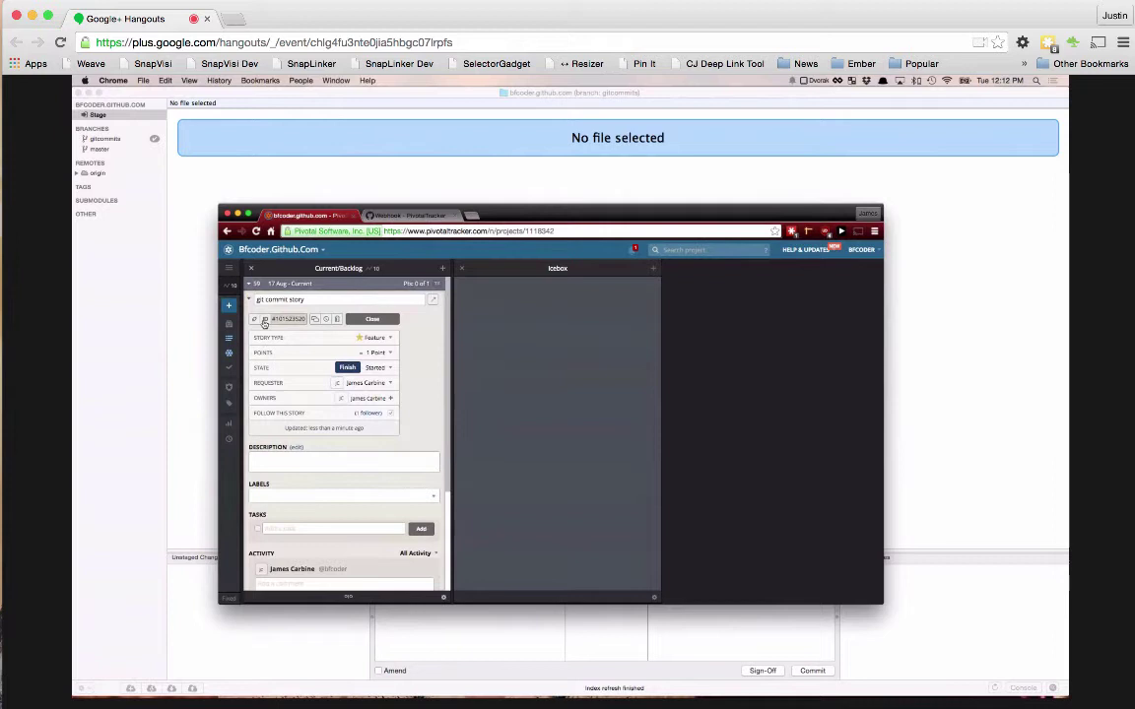
pyautogui.click(264, 321)
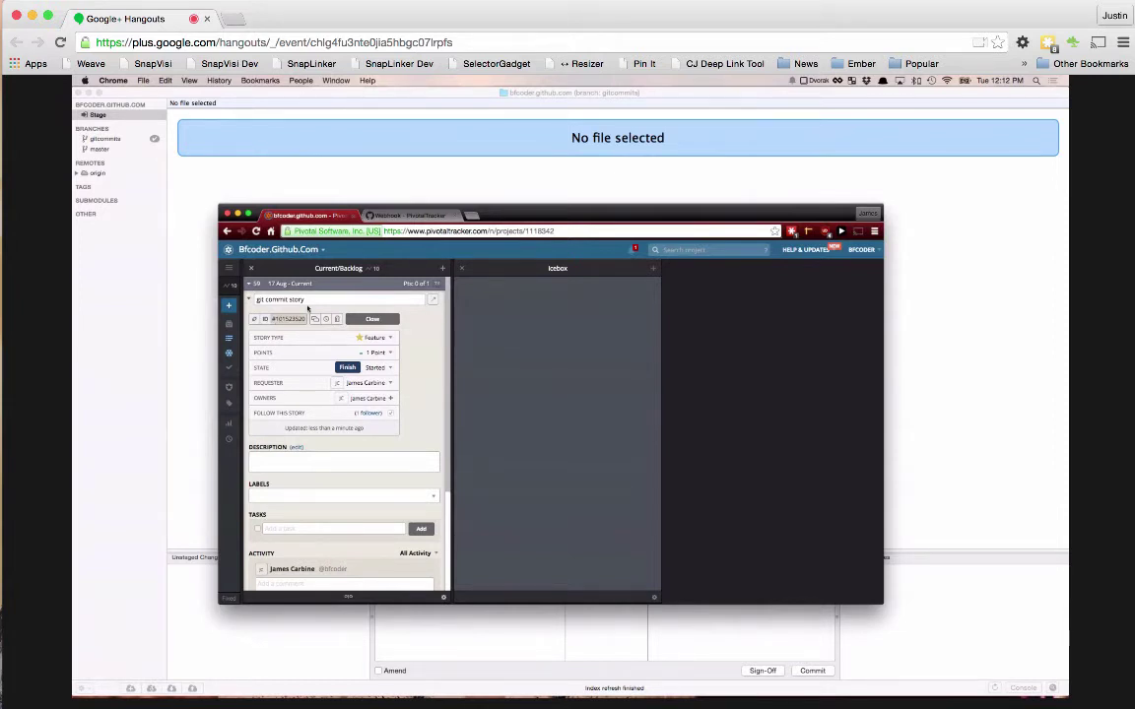
# Step: Write the commit message 'making commits' with the pasted [#101523520] line prefixed by Finishes
pyautogui.click(379, 568)
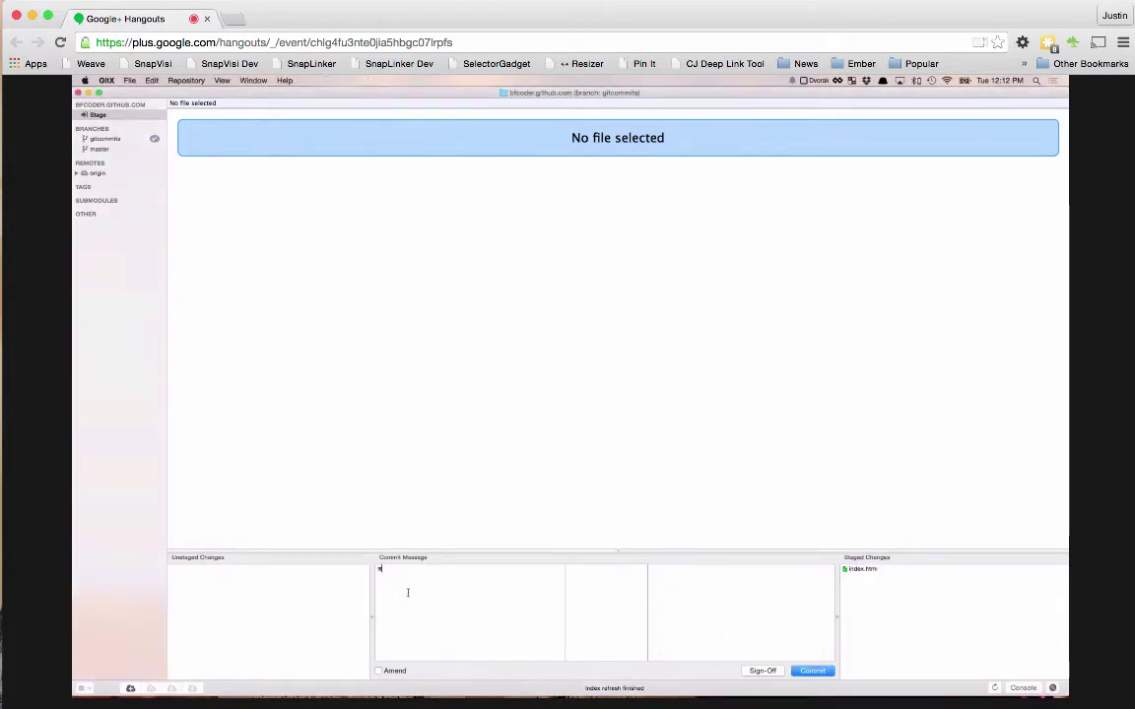
pyautogui.write('making c')
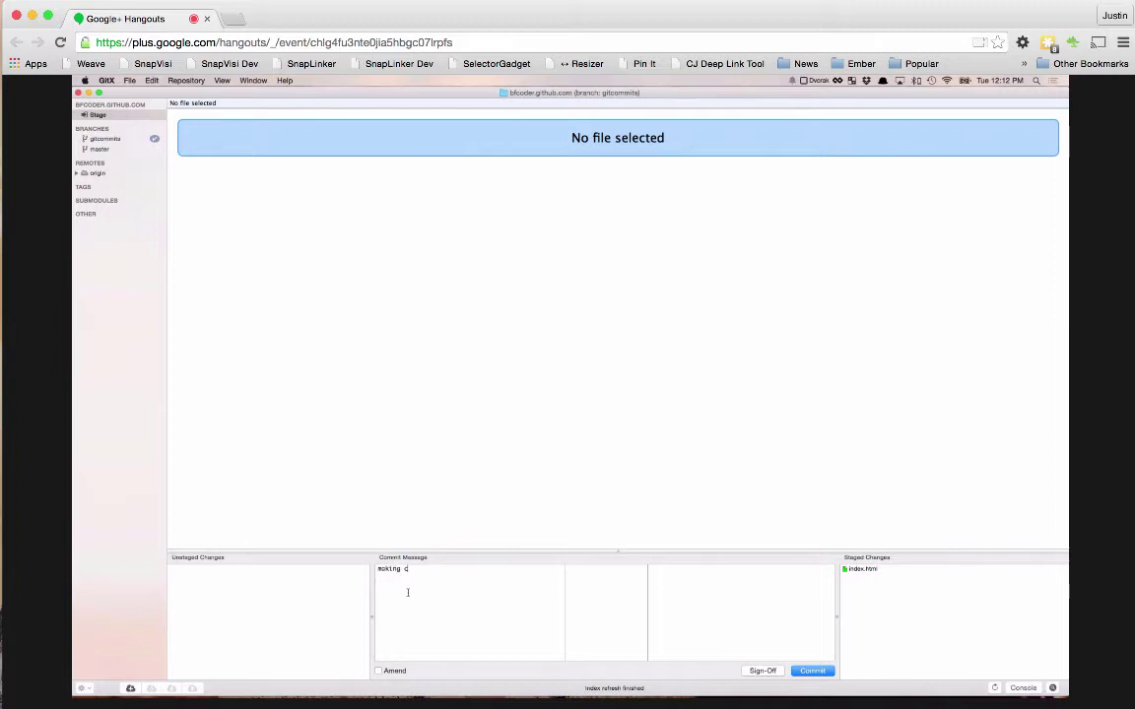
pyautogui.write('ommits ')
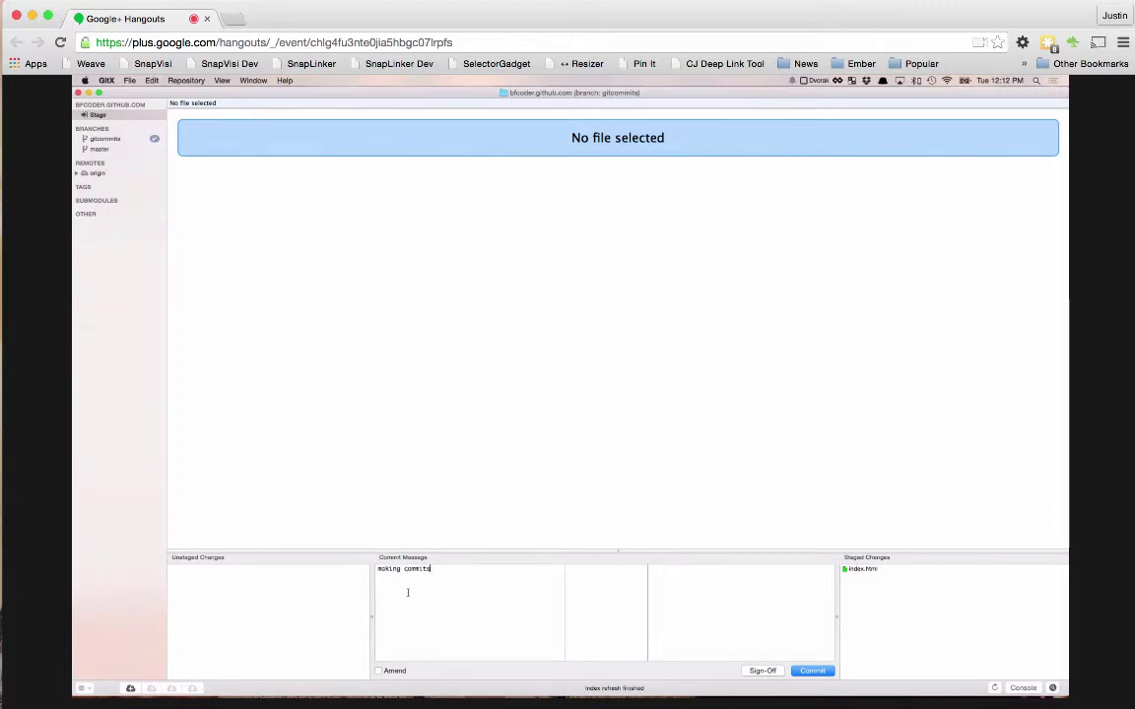
pyautogui.write('de')
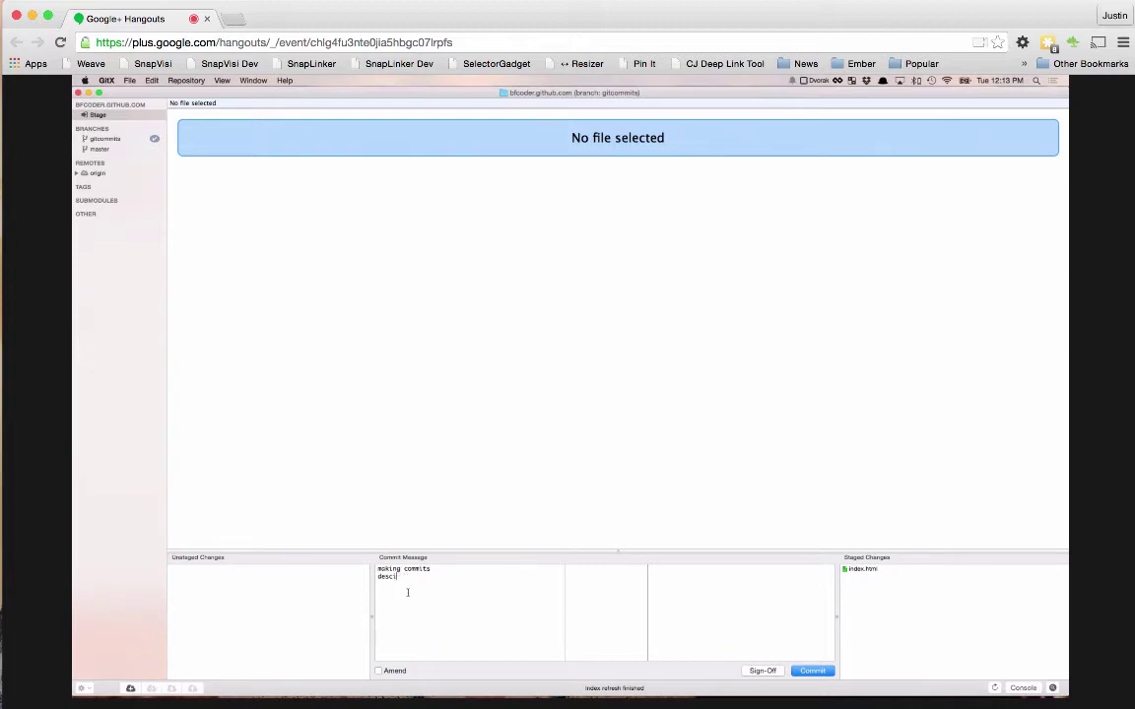
pyautogui.write('scribe')
pyautogui.press('BackSpace')
pyautogui.press('BackSpace')
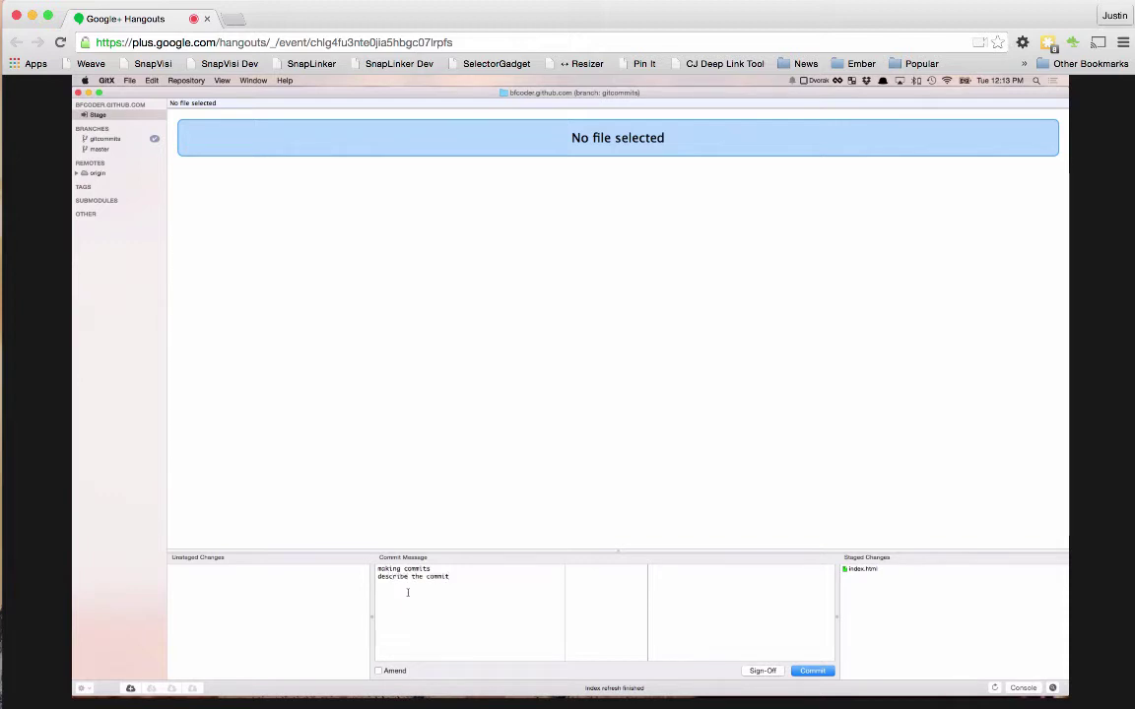
pyautogui.press('Return')
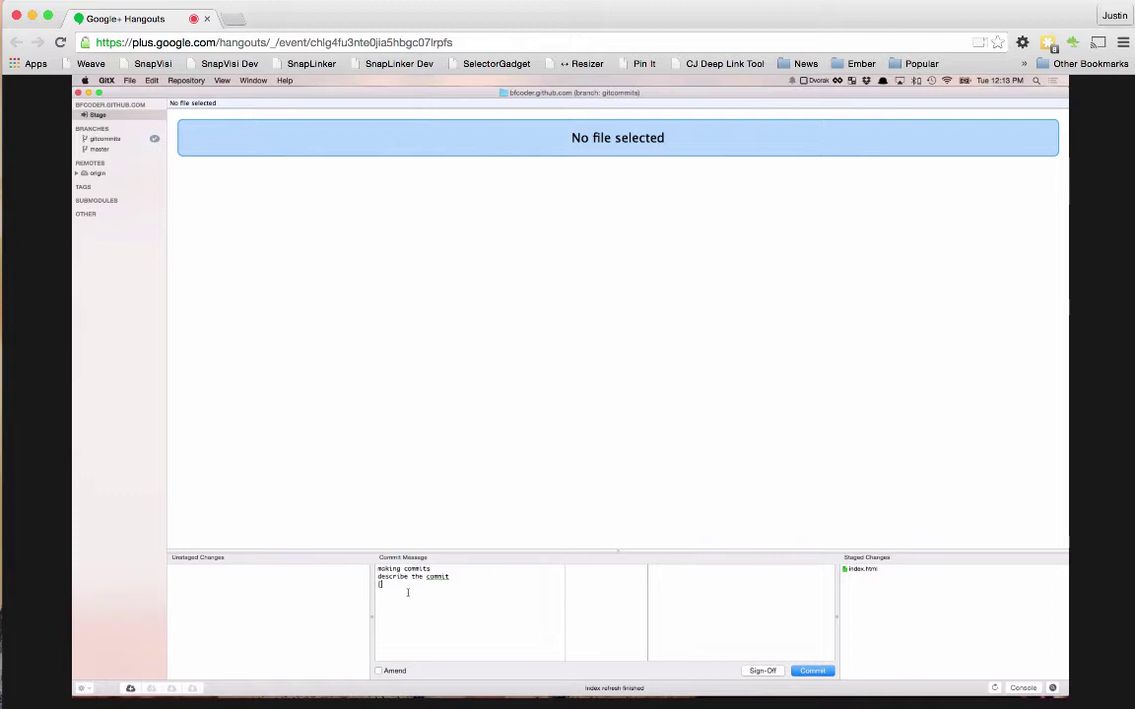
pyautogui.write('[#101523520]')
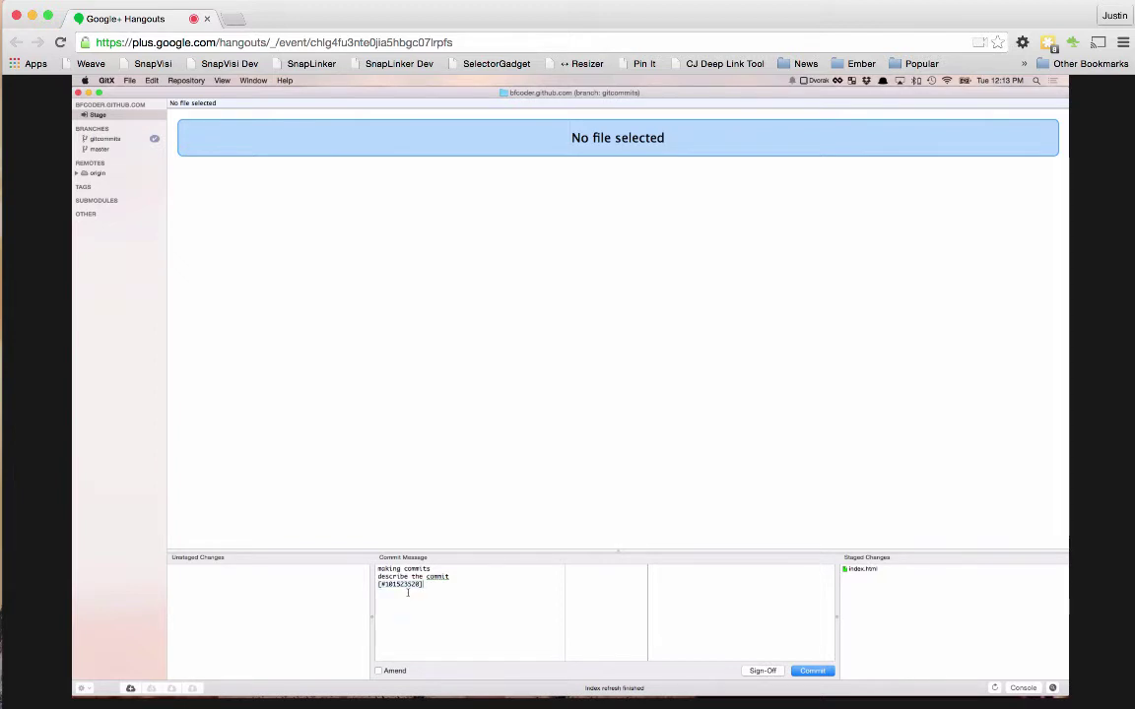
pyautogui.press('super+Left')
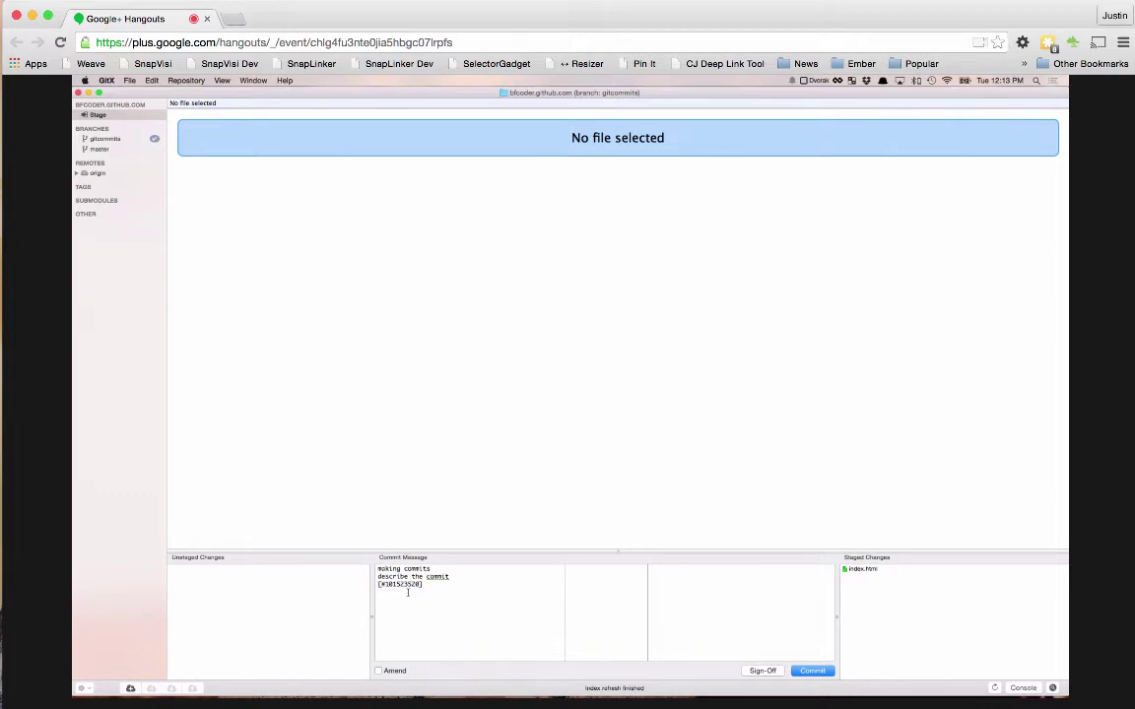
pyautogui.write('finish')
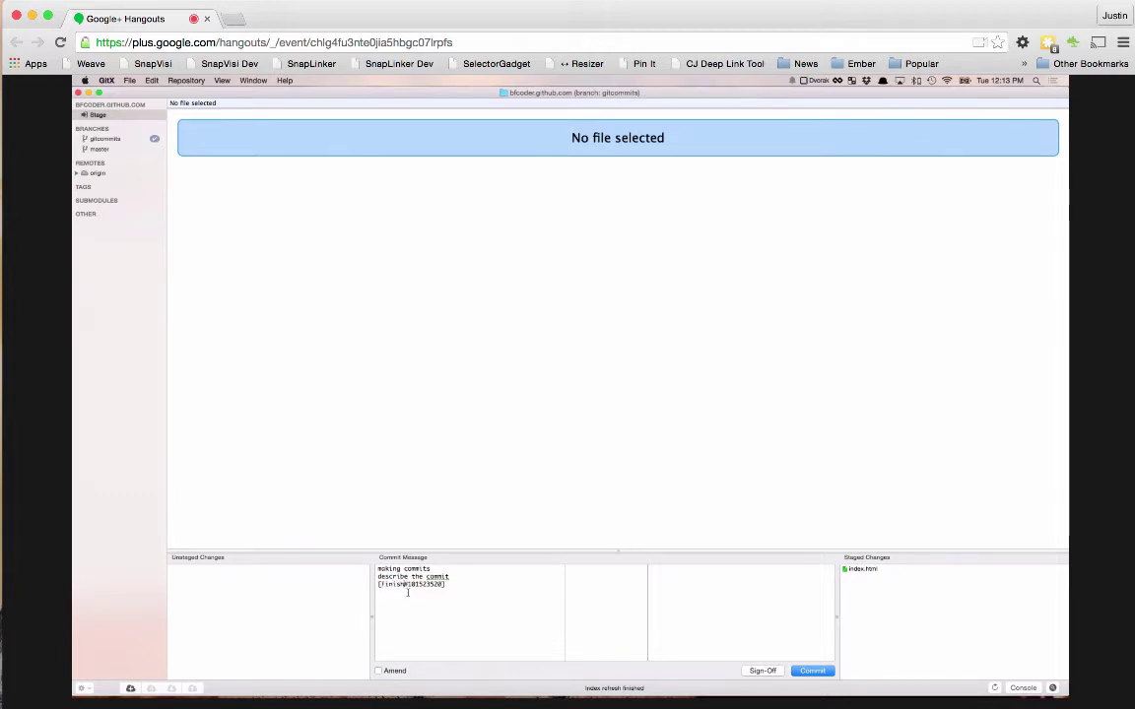
pyautogui.write('es')
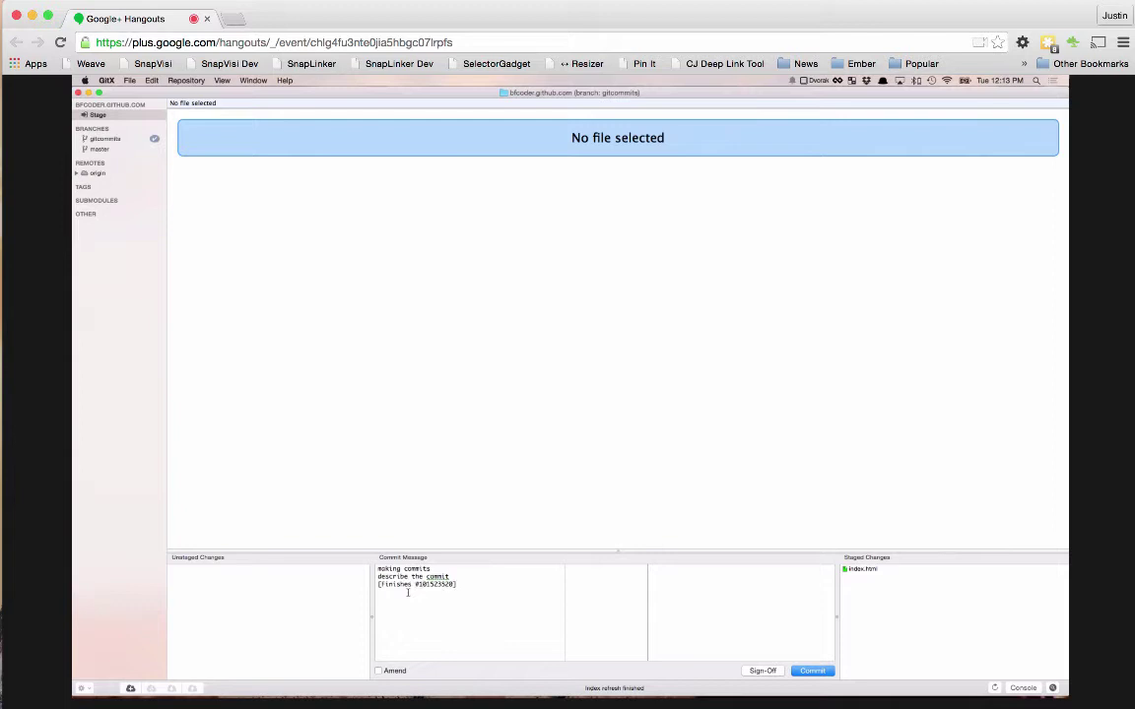
# Step: Collapse the git commit story and strip the keyword so the ID line reads [#101523520]
pyautogui.press('super+Tab')
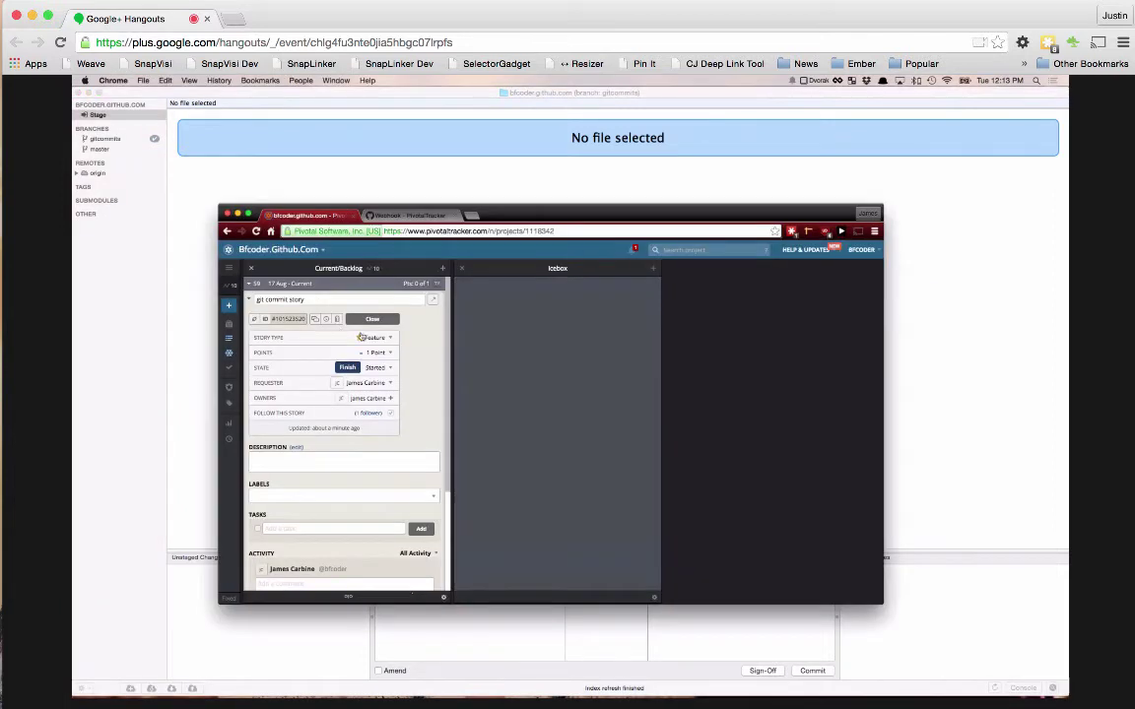
pyautogui.click(424, 314)
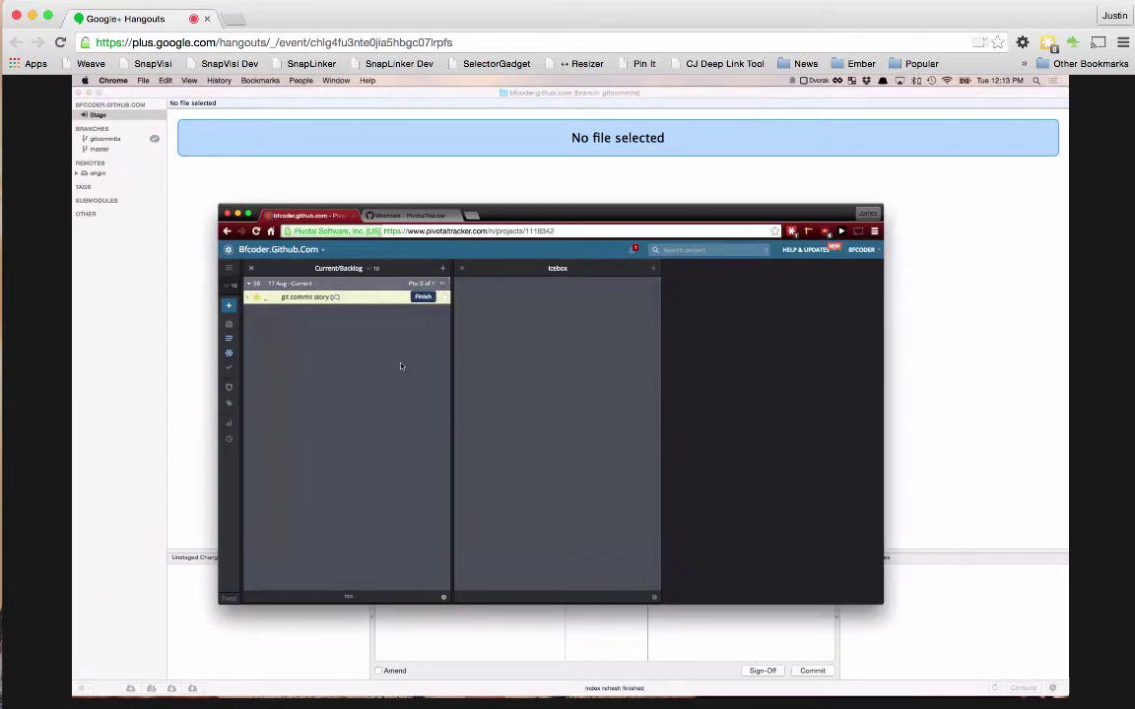
pyautogui.press('super+Tab')
pyautogui.press('BackSpace')
pyautogui.press('BackSpace')
pyautogui.press('BackSpace')
pyautogui.press('BackSpace')
pyautogui.press('BackSpace')
pyautogui.press('BackSpace')
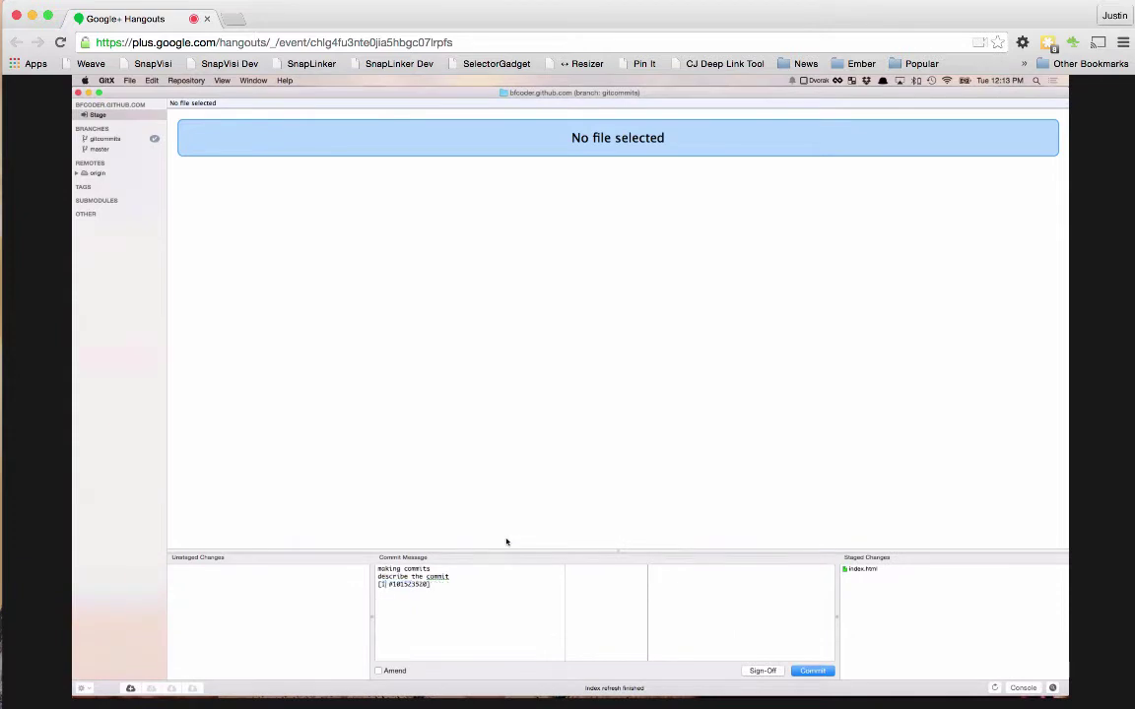
pyautogui.write('xes')
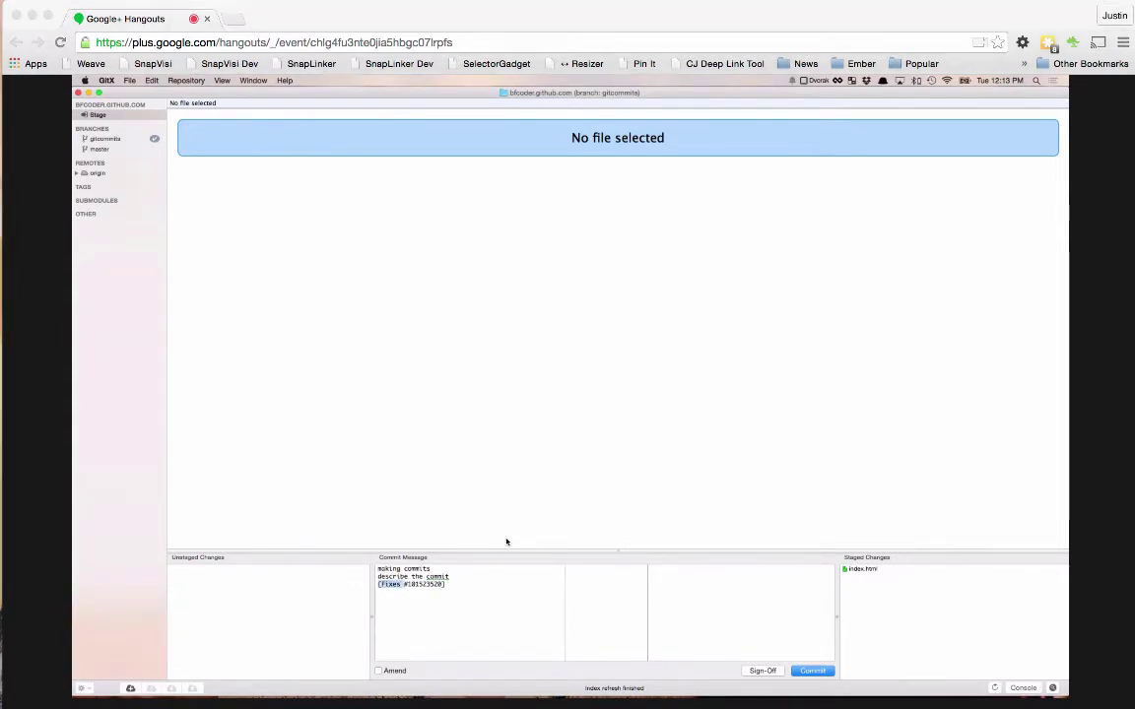
pyautogui.press('BackSpace')
pyautogui.press('BackSpace')
pyautogui.press('BackSpace')
pyautogui.press('BackSpace')
pyautogui.press('BackSpace')
pyautogui.press('BackSpace')
# Step: Add a new backlog story titled 'oheunt' and copy its story ID
pyautogui.press('super+Tab')
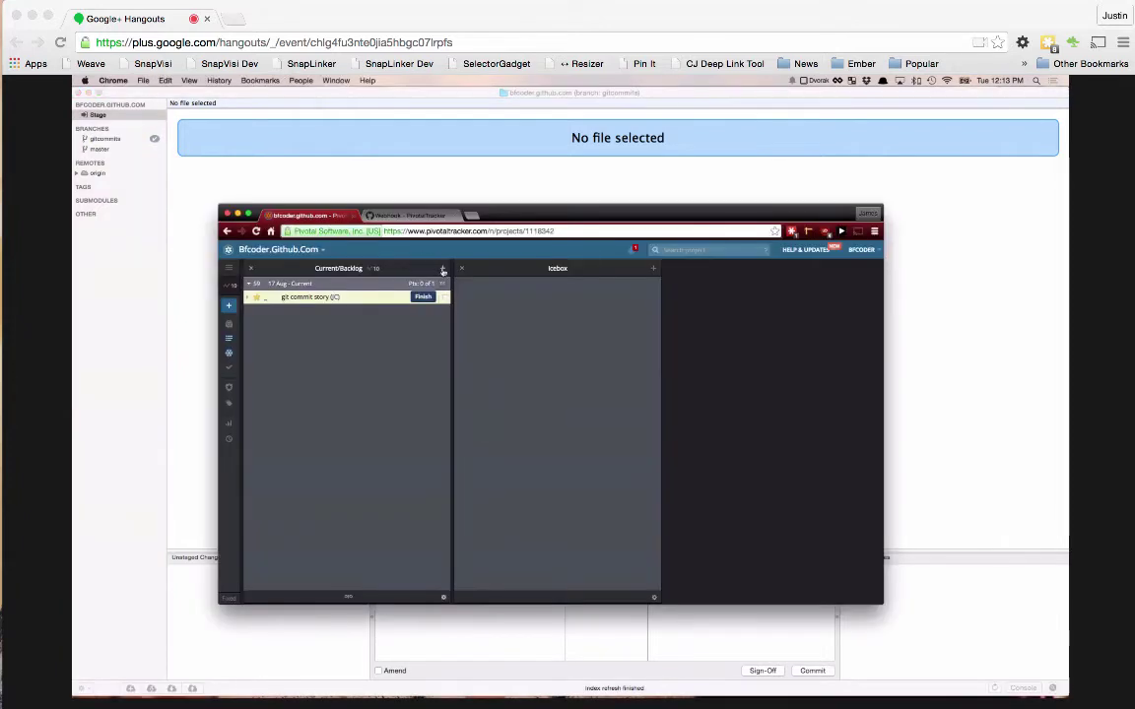
pyautogui.write('aahtehrt')
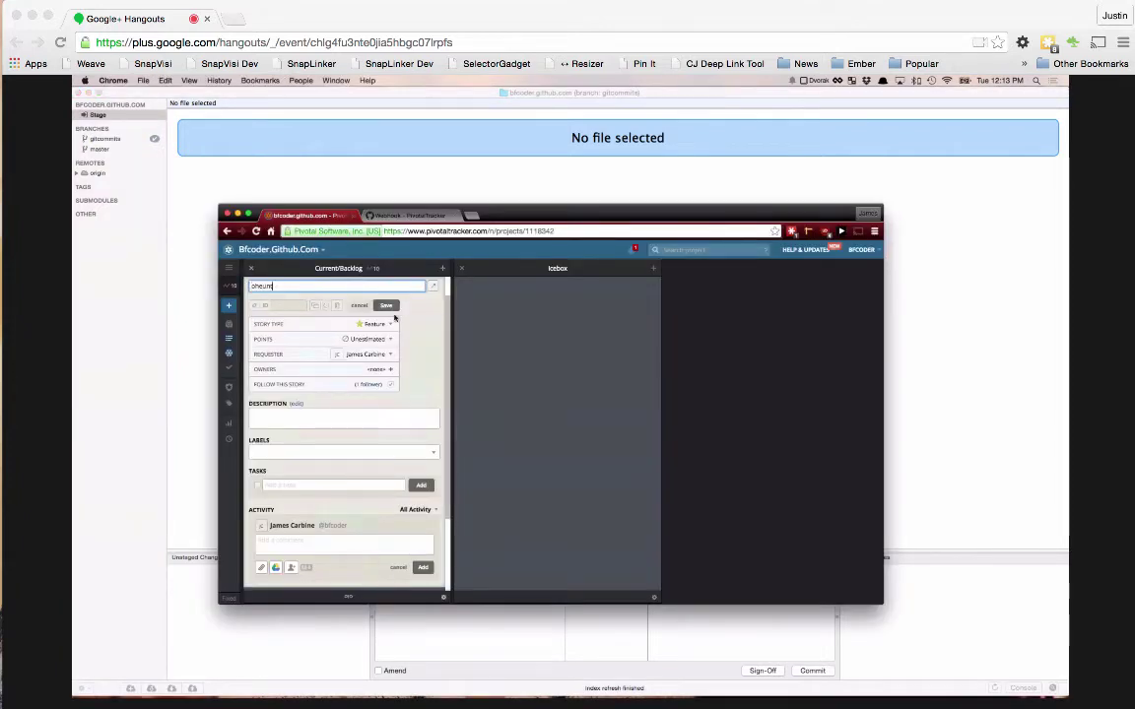
pyautogui.press('Return')
pyautogui.click(338, 311)
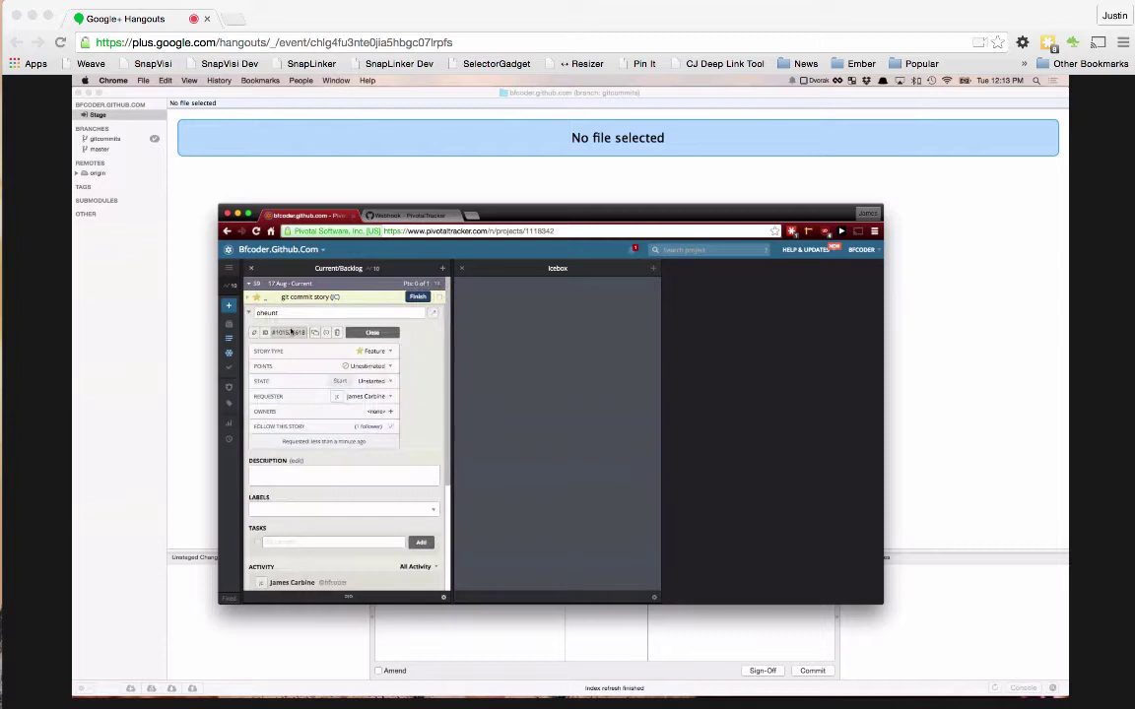
pyautogui.click(341, 332)
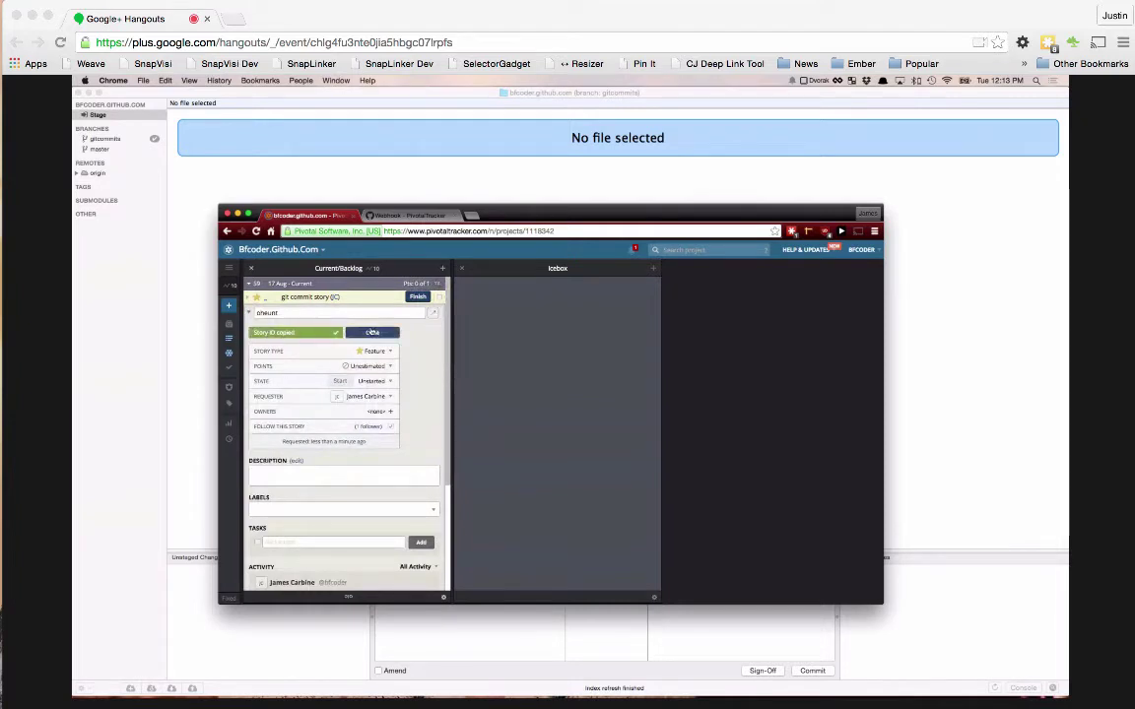
pyautogui.click(372, 332)
# Step: Paste the second story ID after [#101523520] and commit the change
pyautogui.press('super+Tab')
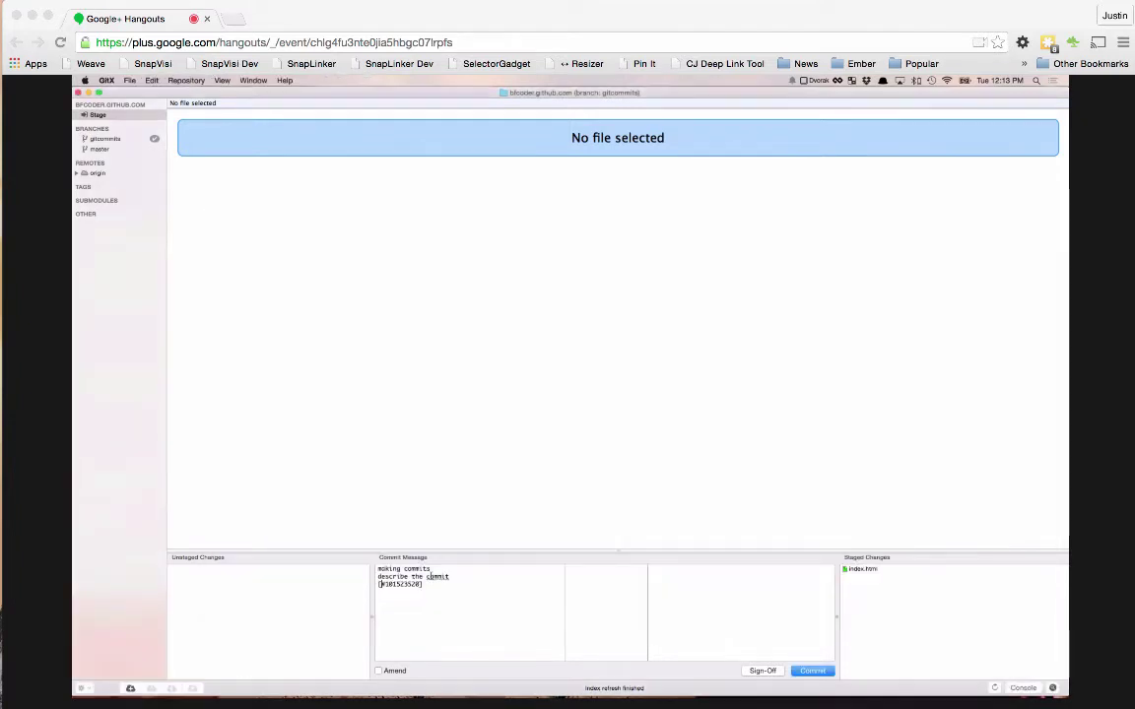
pyautogui.press('super+v')
pyautogui.click(818, 674)
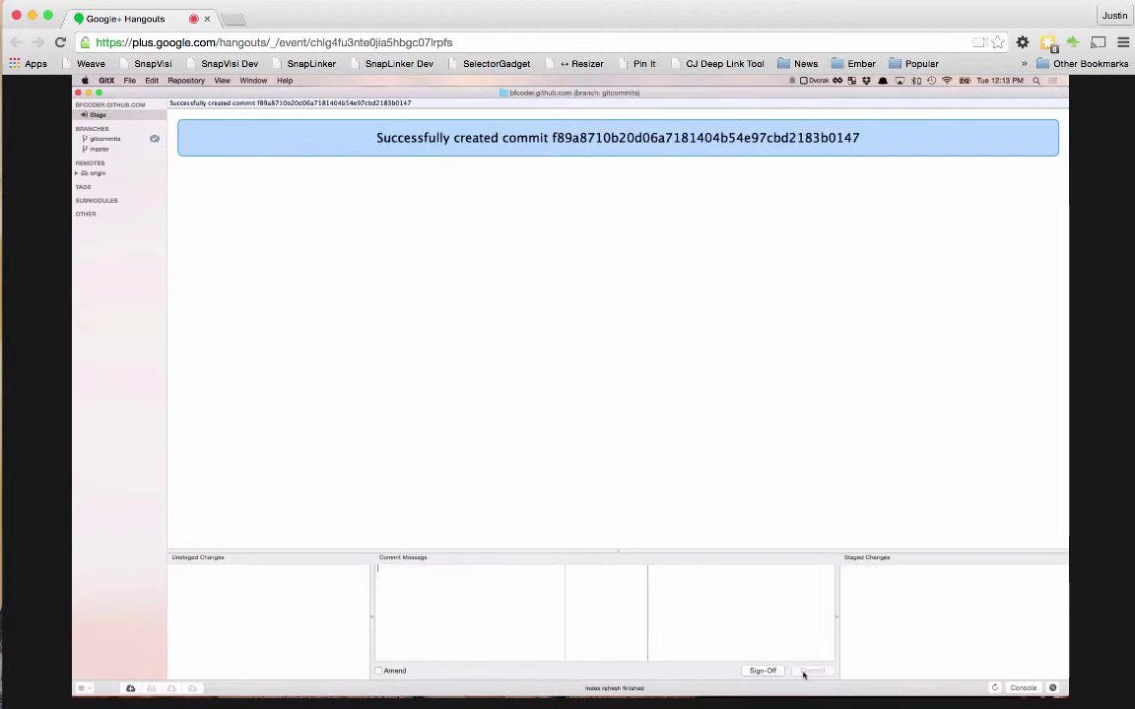
# Step: Push the gitcommits branch to origin from its context menu
pyautogui.click(105, 139)
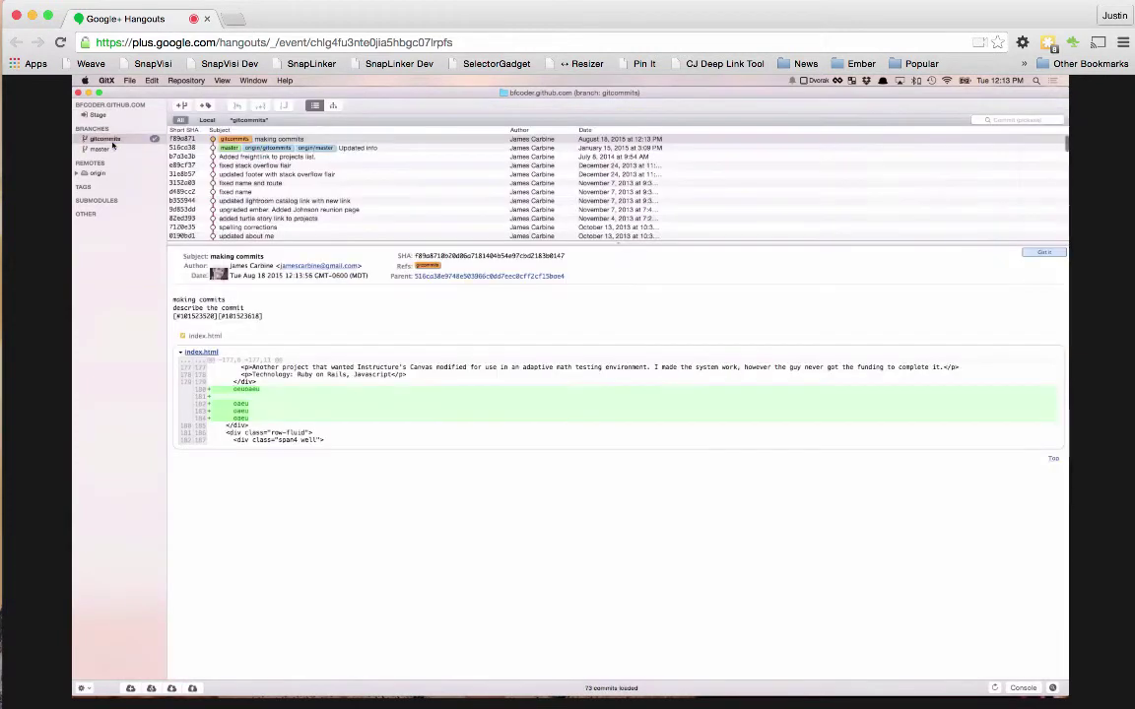
pyautogui.rightClick(111, 143)
pyautogui.click(164, 245)
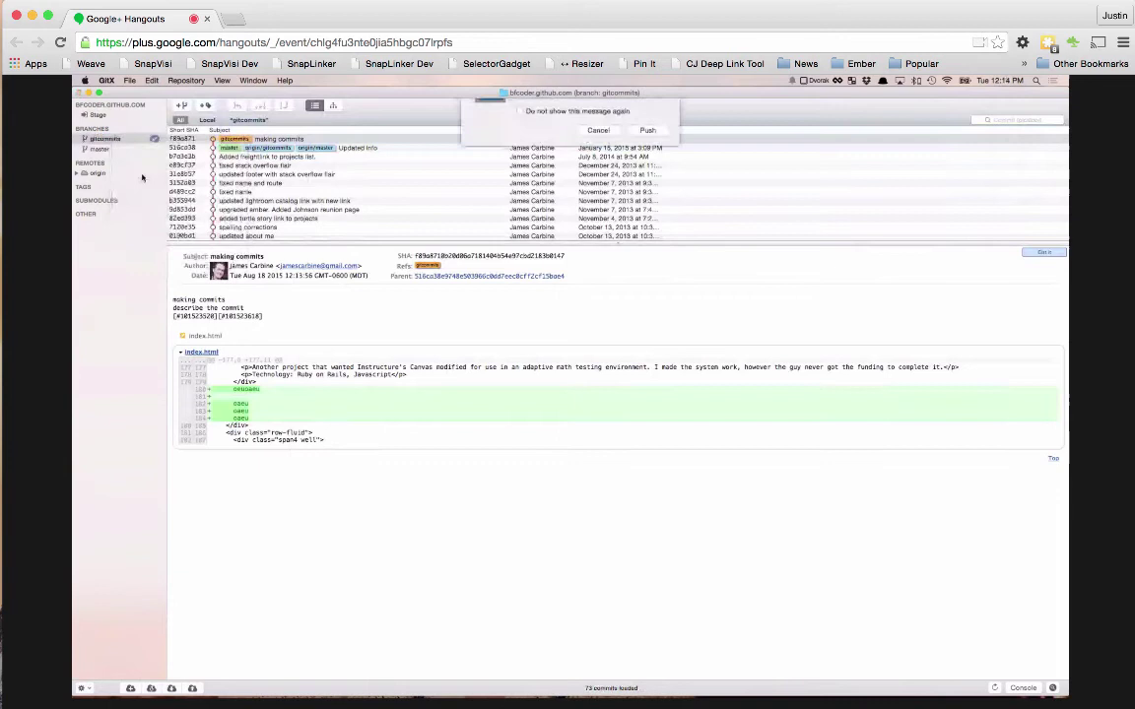
pyautogui.click(648, 163)
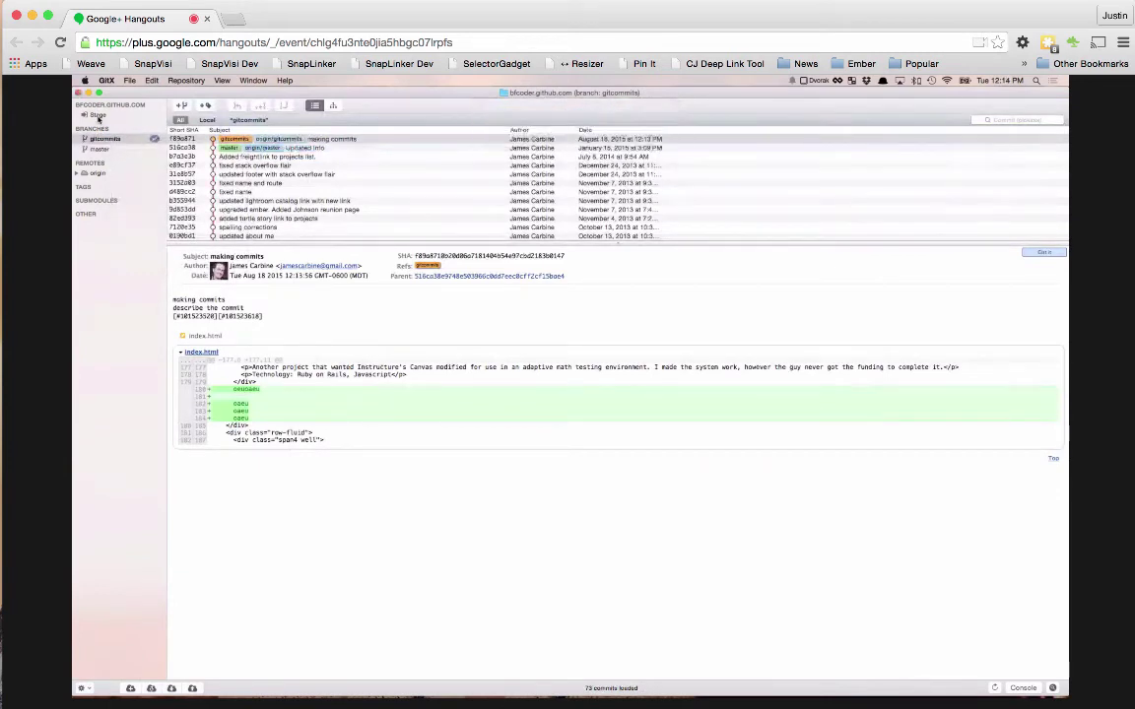
# Step: Expand the git commit story to check its activity shows commit f89a871, then close it
pyautogui.click(98, 116)
pyautogui.press('super+Tab')
pyautogui.press('super+Tab')
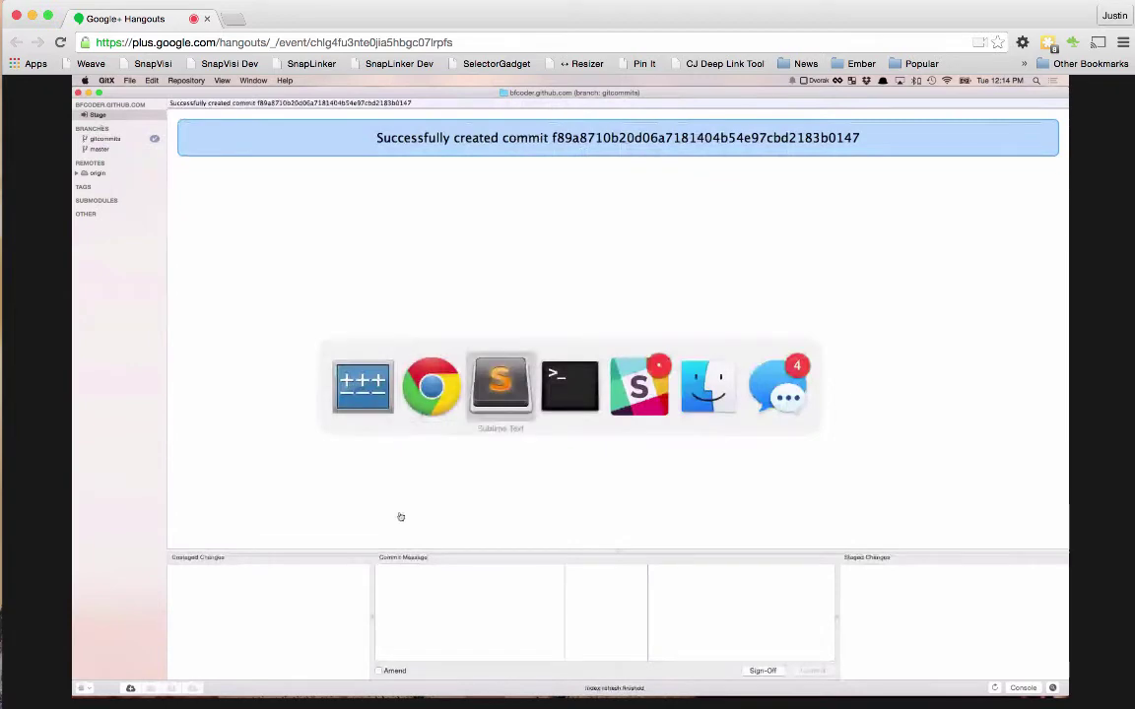
pyautogui.press('super+Tab')
pyautogui.press('super+Tab')
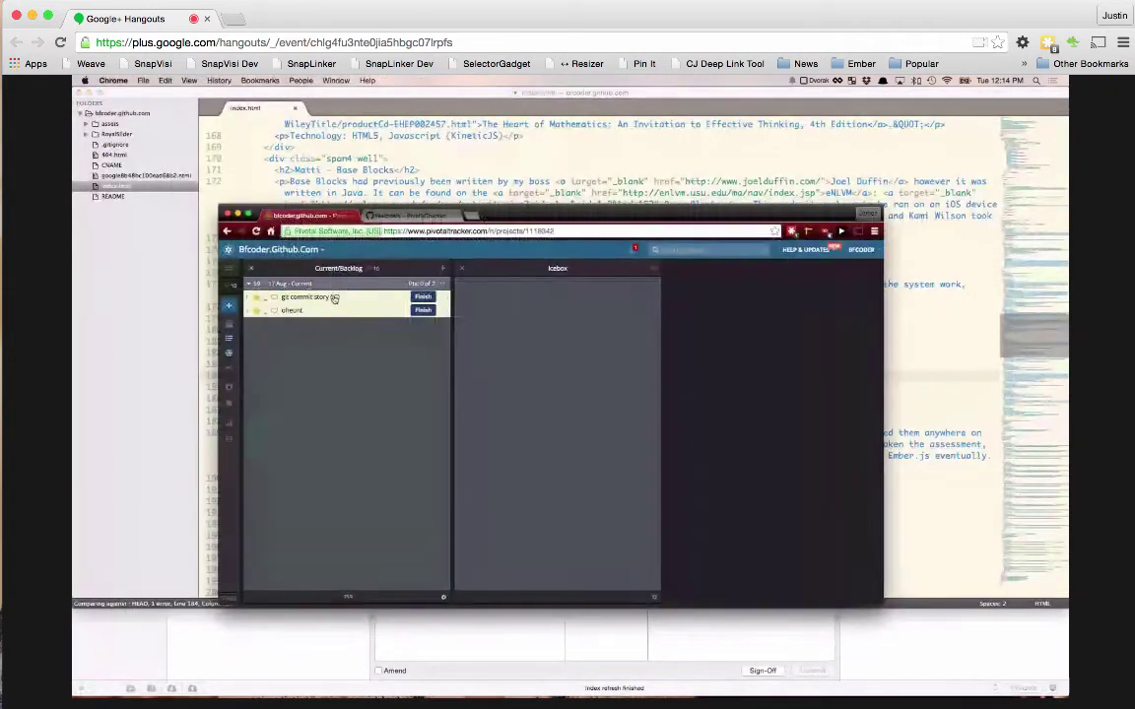
pyautogui.click(394, 297)
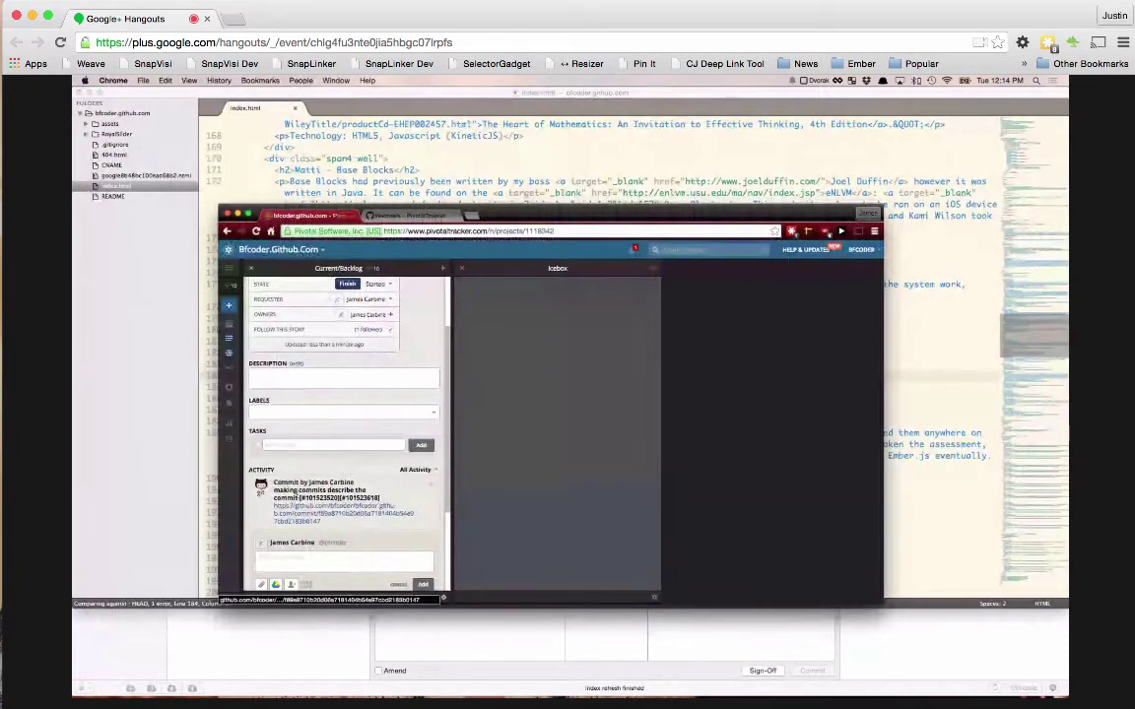
pyautogui.scroll(3, 350, 512)
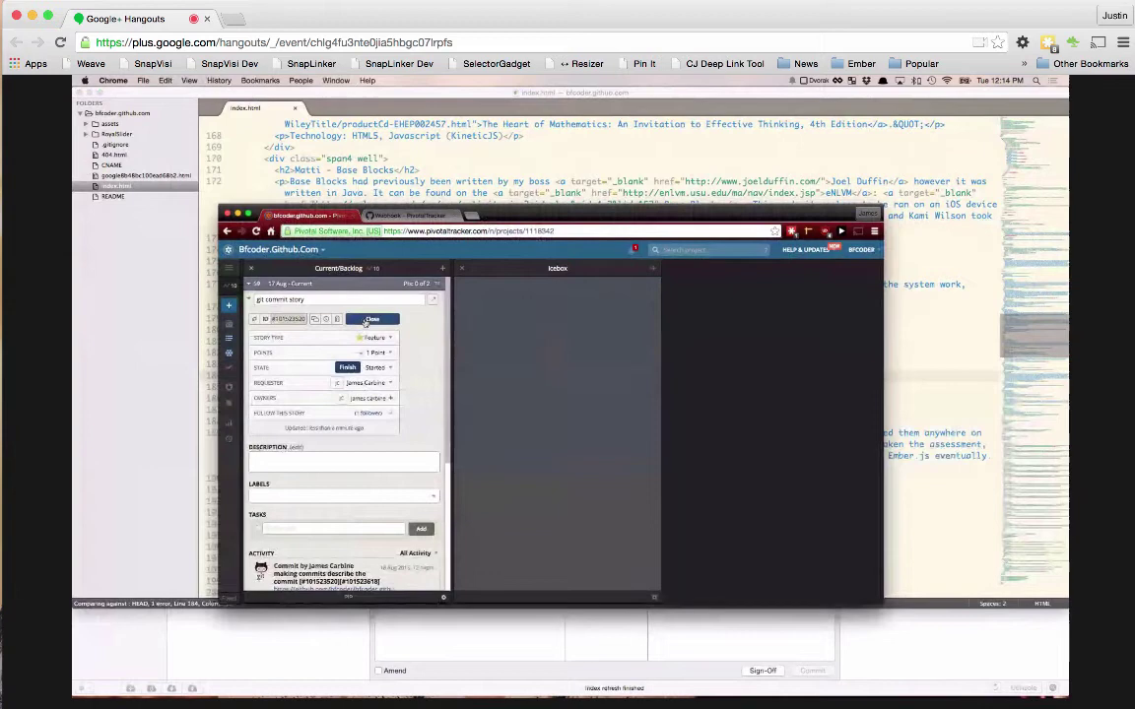
pyautogui.click(424, 606)
pyautogui.click(424, 624)
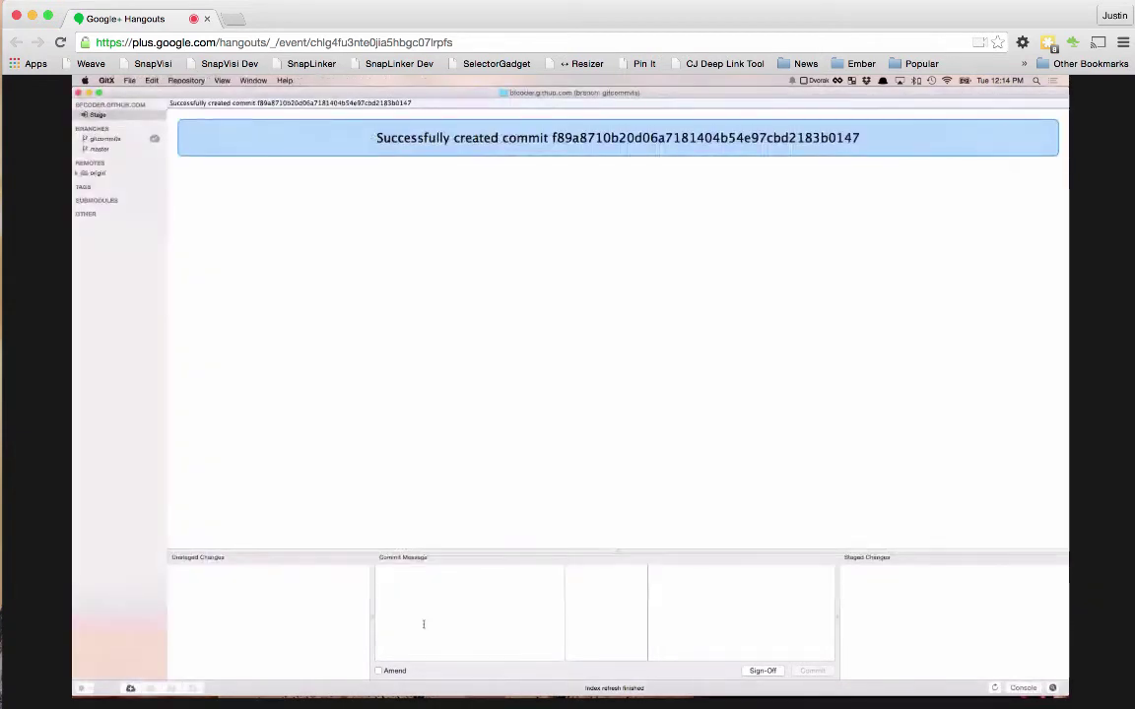
# Step: Write commit message lines 'pause' and 'paused', then paste the story ID on a third line
pyautogui.write('pause')
pyautogui.press('Return')
pyautogui.write('paused')
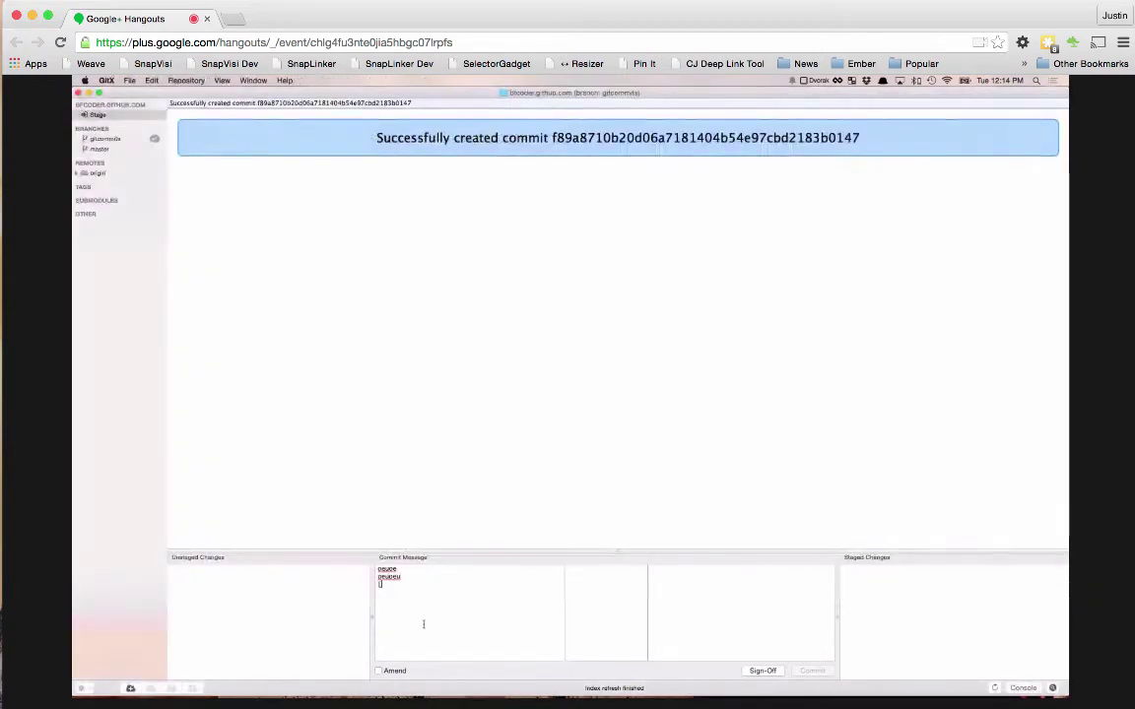
pyautogui.press('Return')
pyautogui.press('super+v')
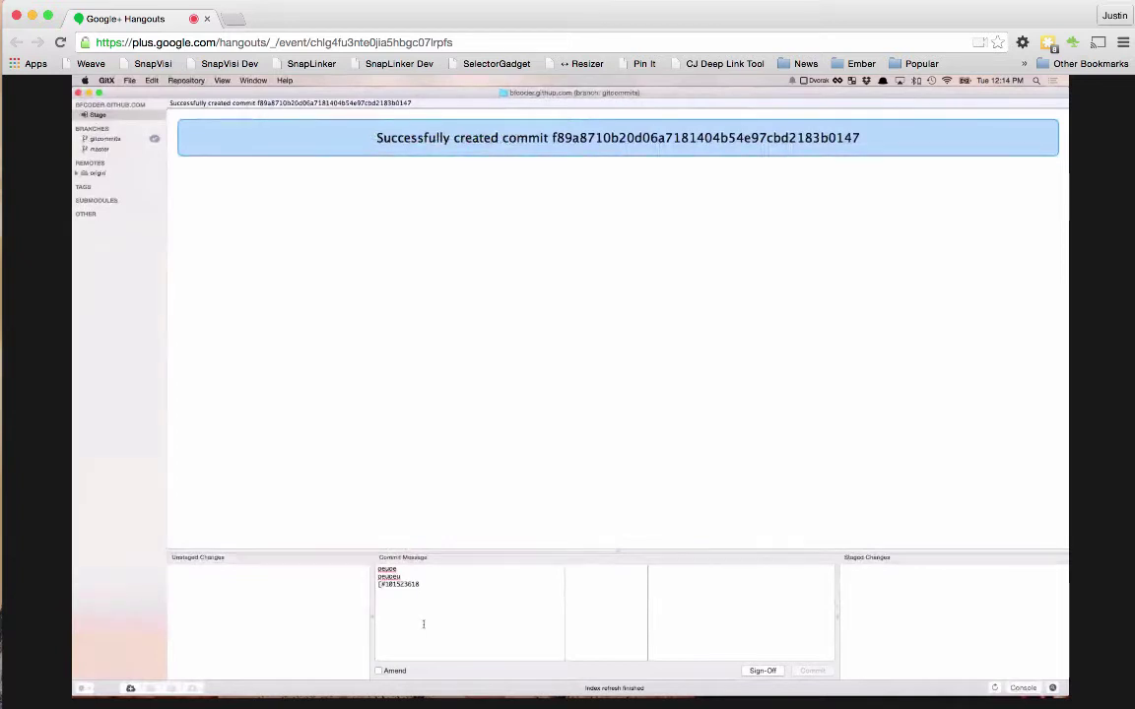
# Step: Rework the message so the [Finishes #101523618] tag sits on the third line
pyautogui.write('Finis')
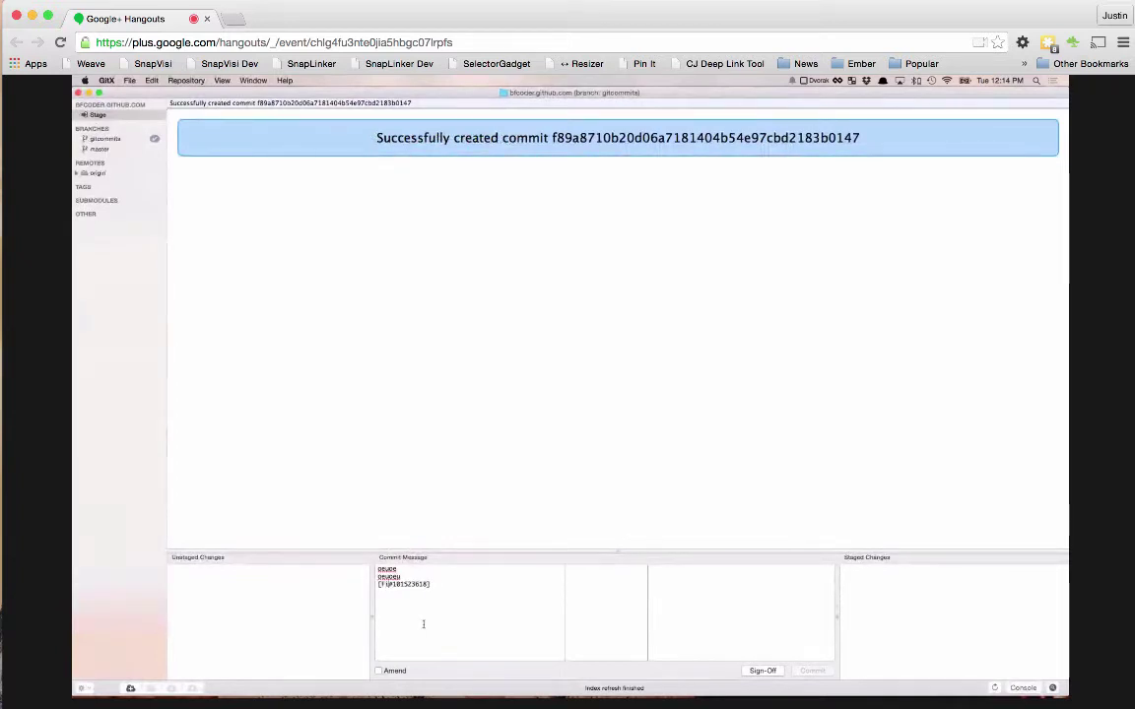
pyautogui.write('hes')
pyautogui.press('super+shift+Left')
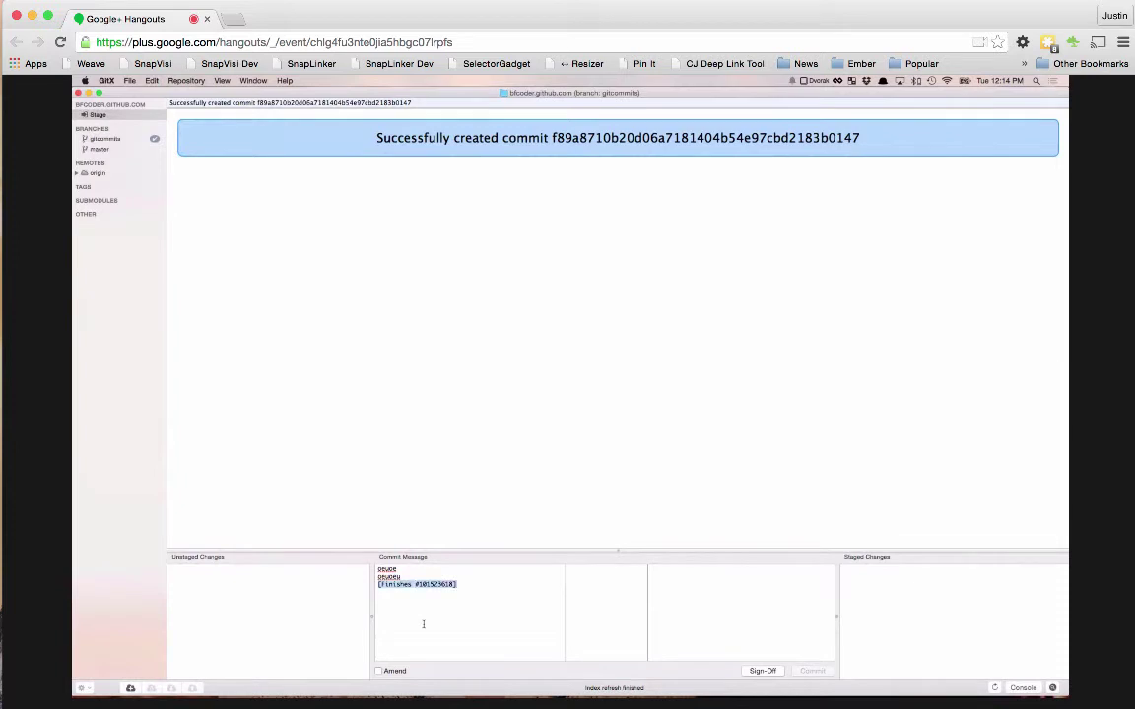
pyautogui.press('Right')
pyautogui.press('super+shift+Left')
pyautogui.press('super+x')
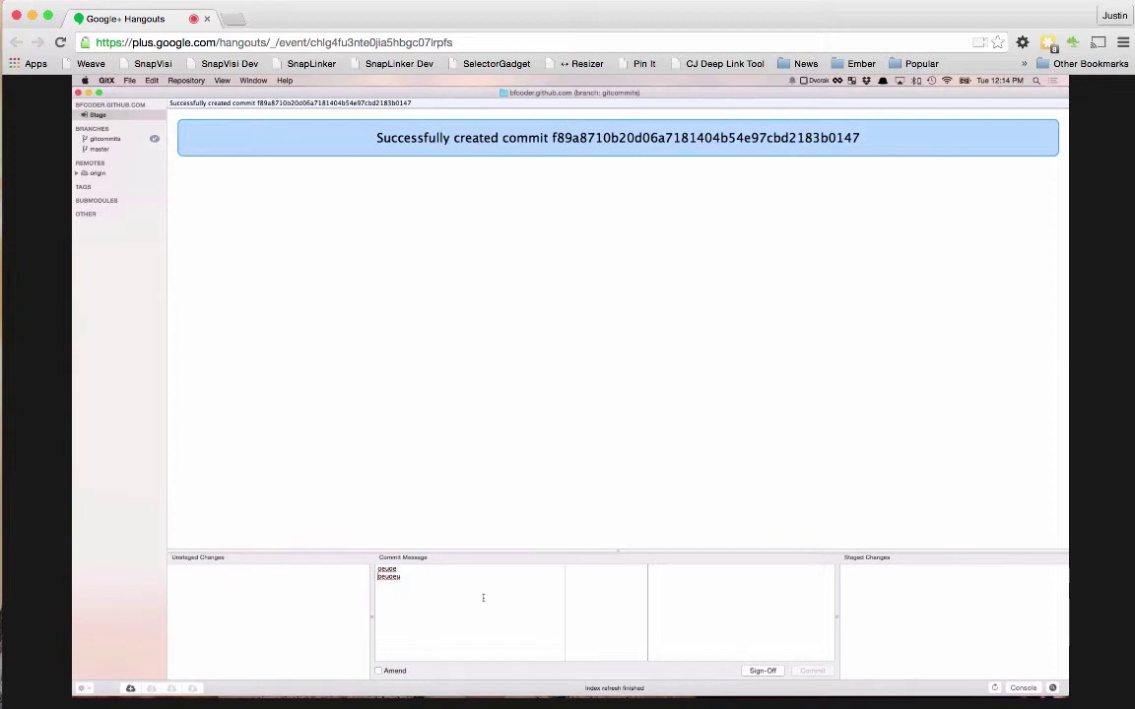
pyautogui.press('super+Up')
pyautogui.press('Return')
pyautogui.press('super+v')
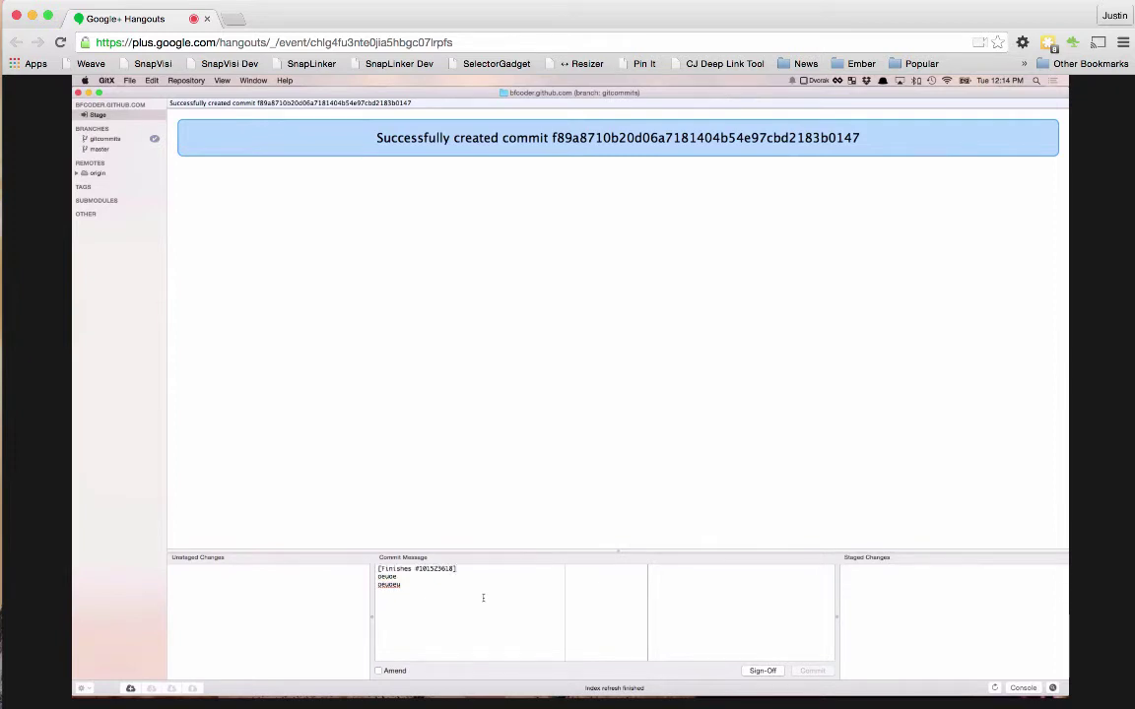
pyautogui.press('super+shift+Left')
pyautogui.press('super+x')
pyautogui.press('super+Down')
pyautogui.press('Return')
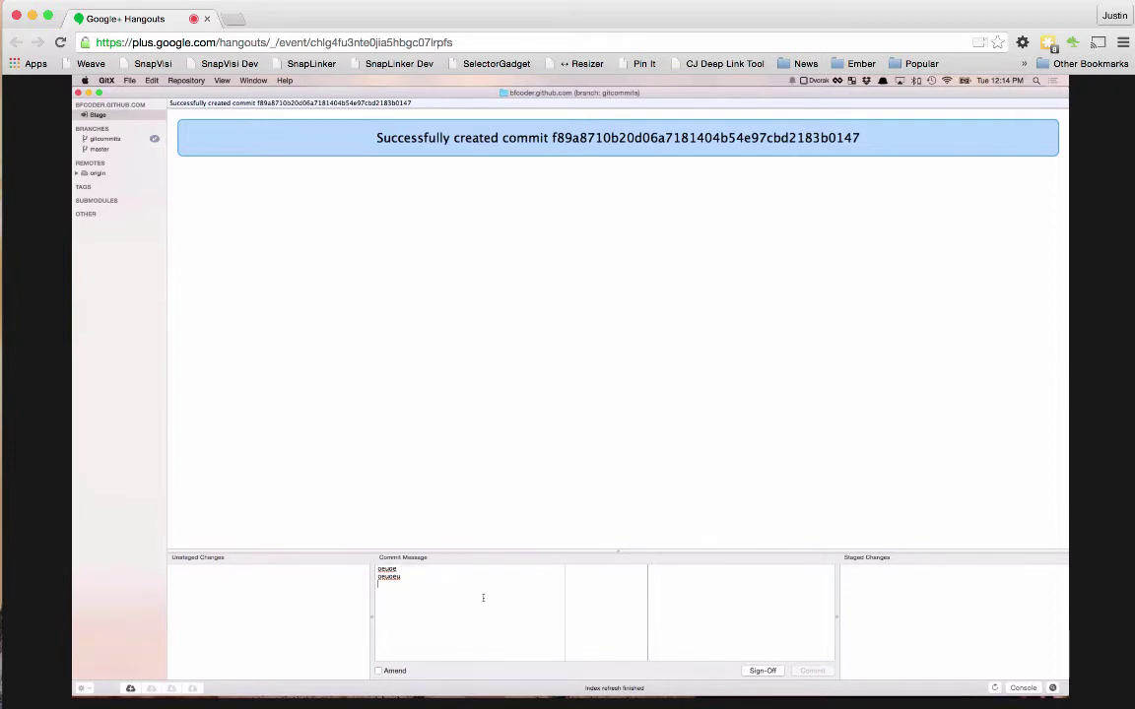
pyautogui.press('super+v')
# Step: Stage the changed index.html file and create the commit
pyautogui.press('super+Tab')
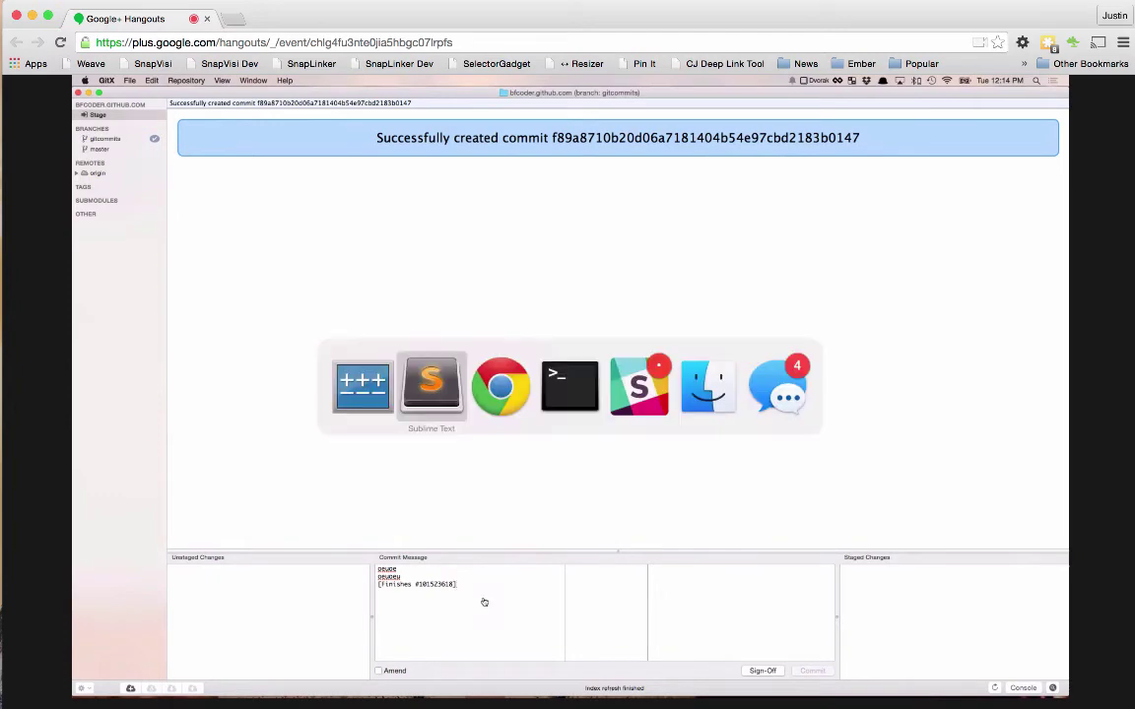
pyautogui.press('super+Tab')
pyautogui.press('super+Tab')
pyautogui.press('super+shift+Tab')
pyautogui.press('super+shift+Tab')
pyautogui.press('super+Tab')
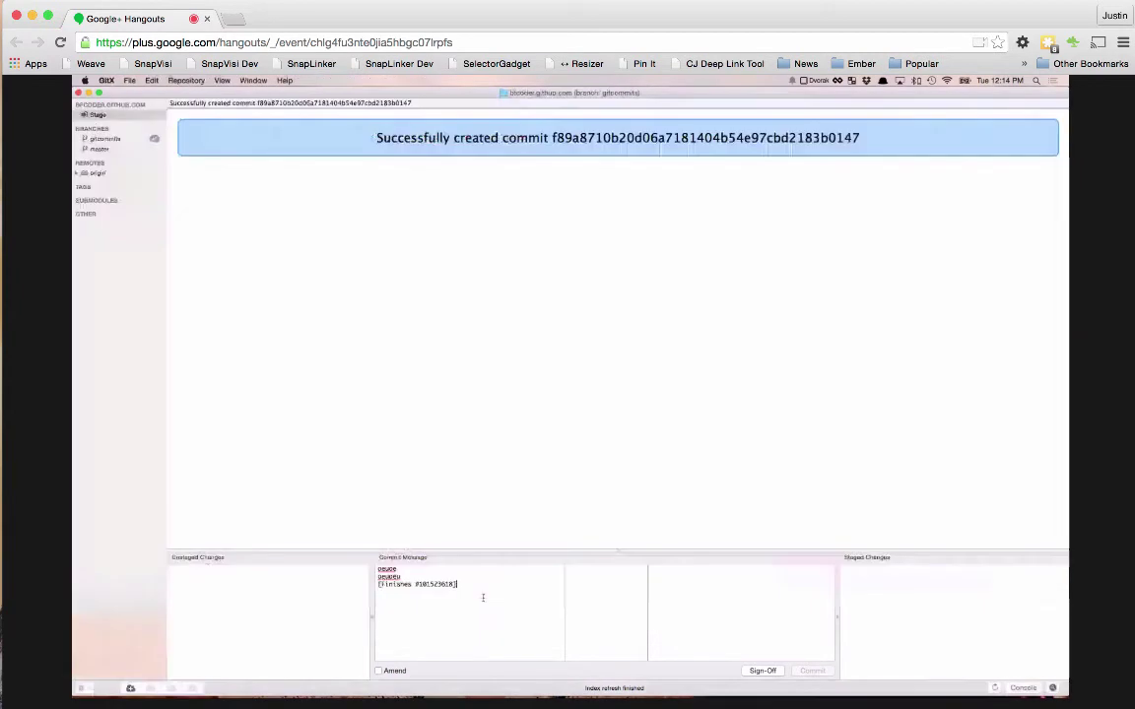
pyautogui.doubleClick(197, 569)
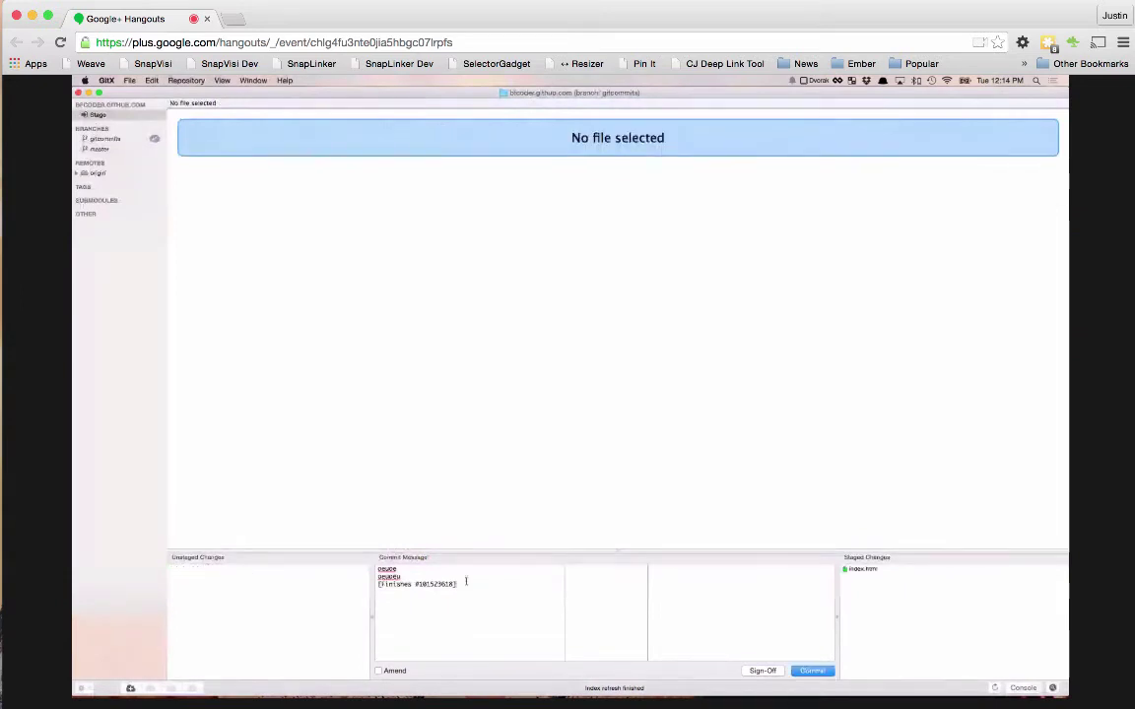
pyautogui.press('super+Return')
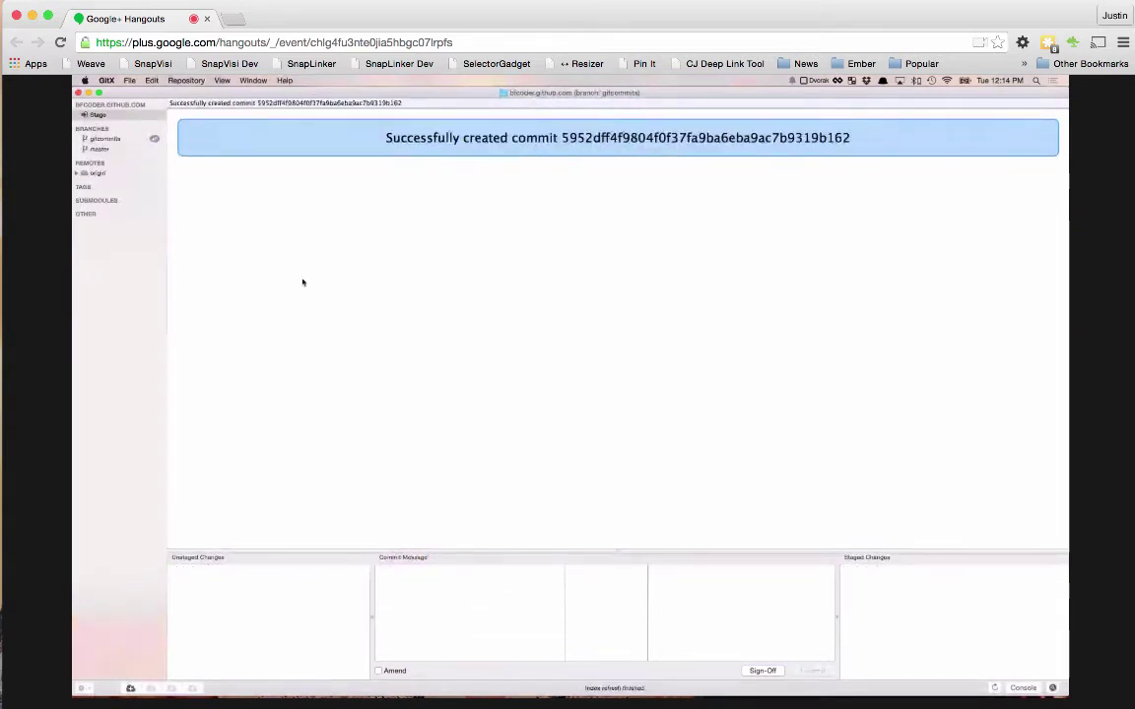
# Step: Push the gitcommits branch to origin and return to the staging view
pyautogui.click(102, 139)
pyautogui.rightClick(107, 140)
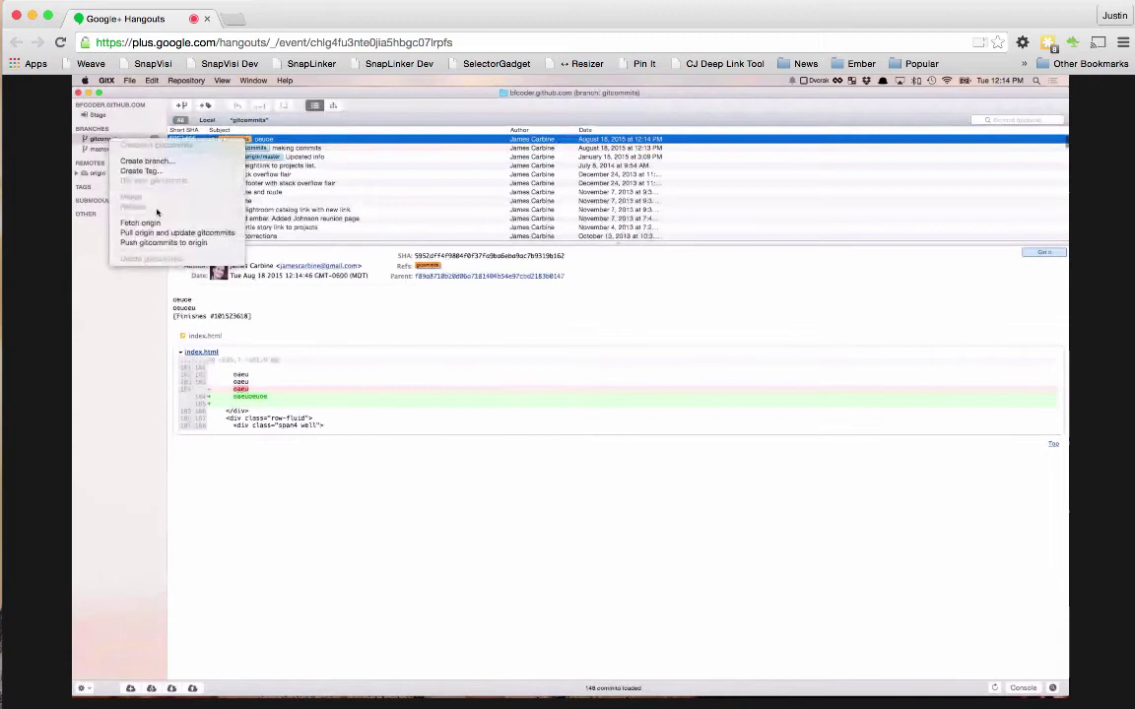
pyautogui.click(168, 243)
pyautogui.press('Return')
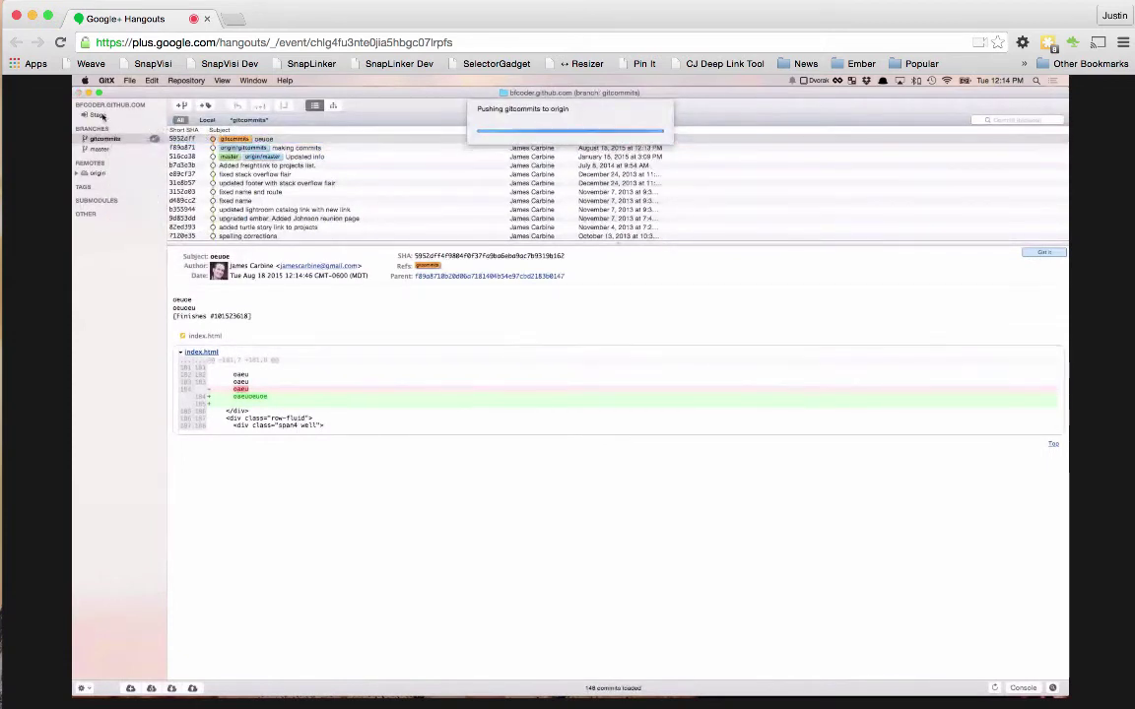
pyautogui.click(100, 115)
pyautogui.press('super+Tab')
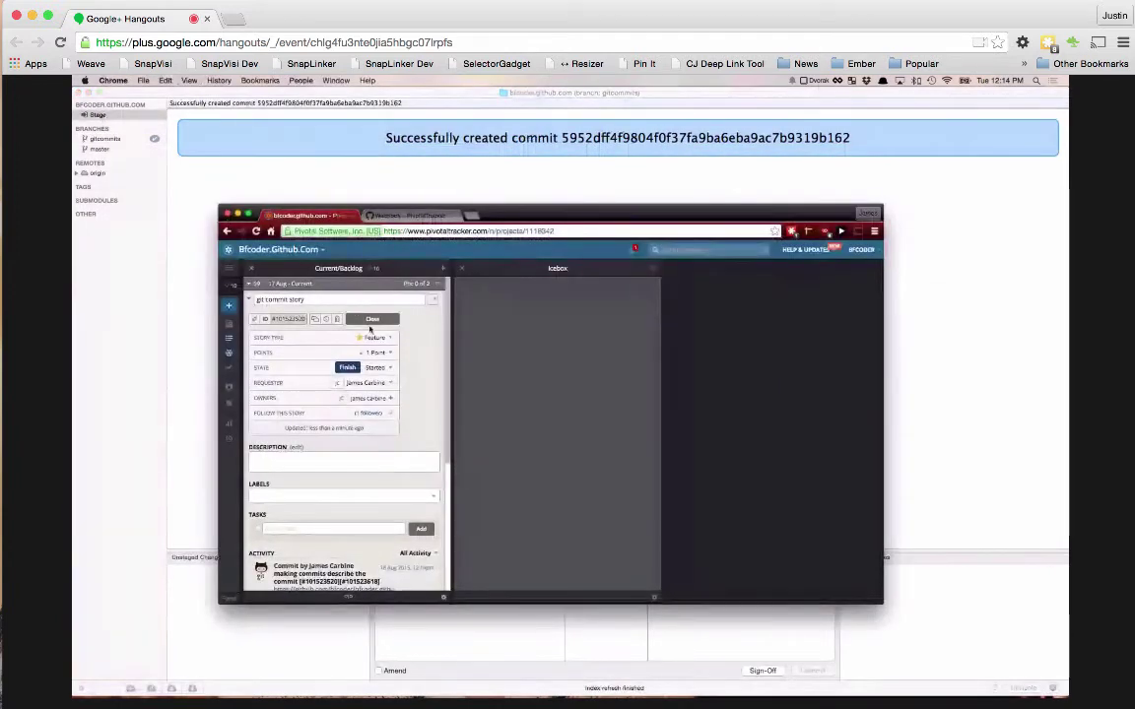
# Step: Expand the oheunt story, check both commits in its Activity, and open the first commit's GitHub link
pyautogui.click(370, 319)
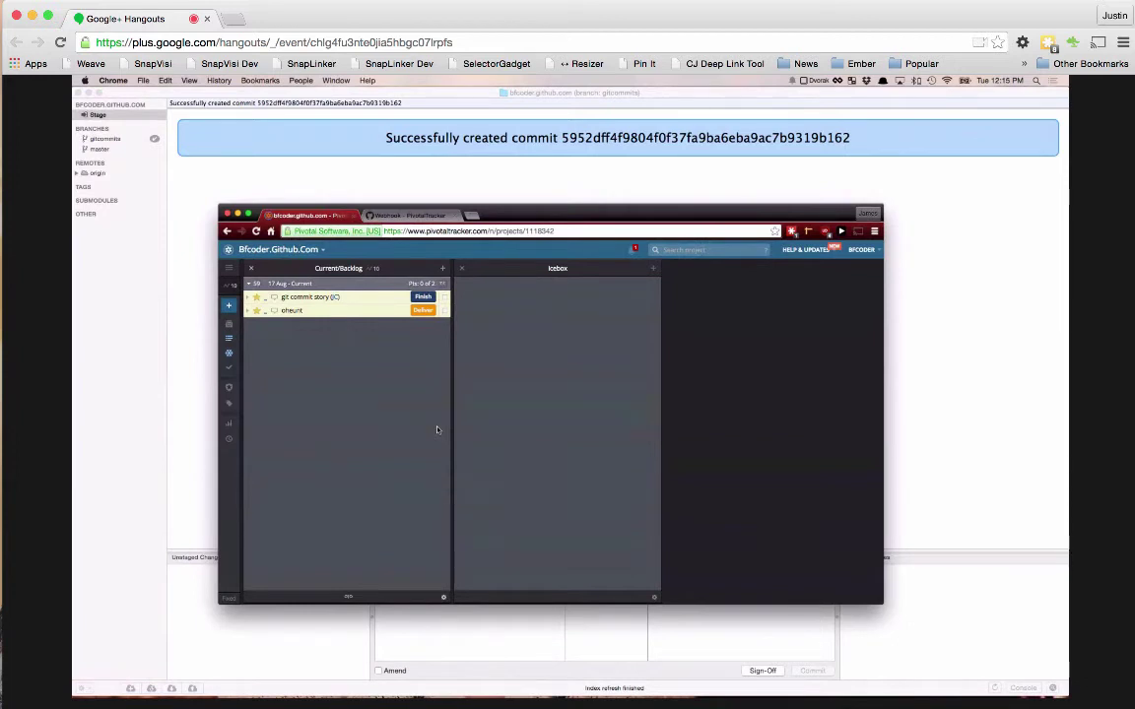
pyautogui.click(363, 313)
pyautogui.scroll(-5, 335, 463)
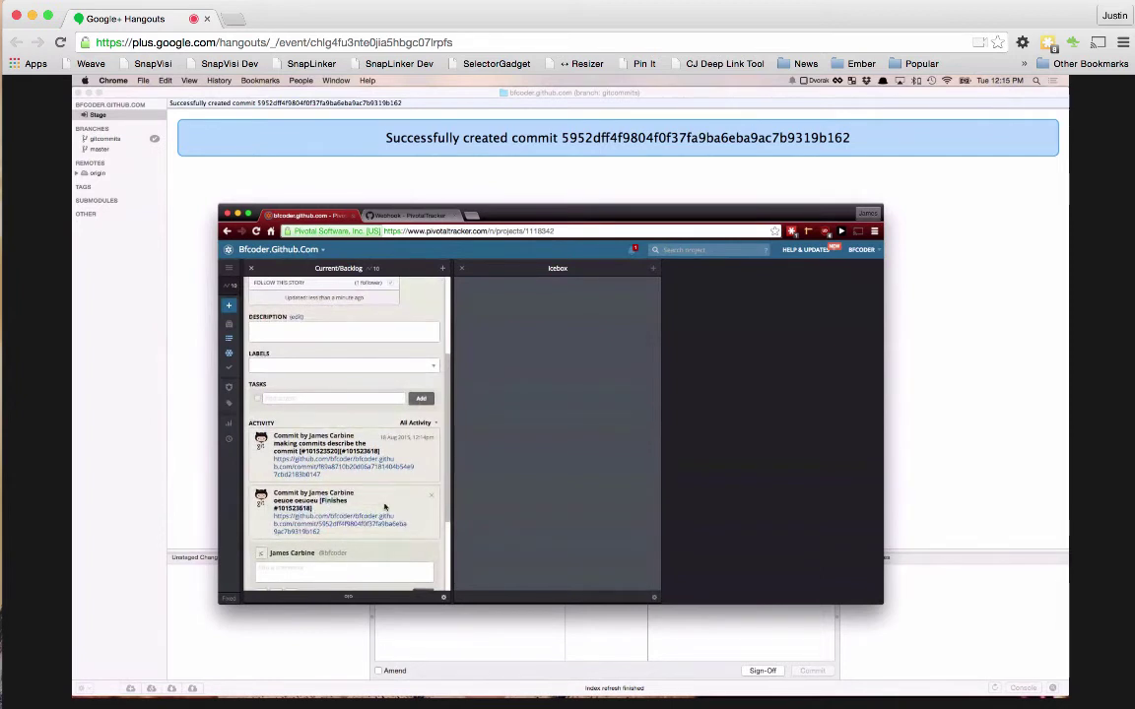
pyautogui.scroll(3, 400, 509)
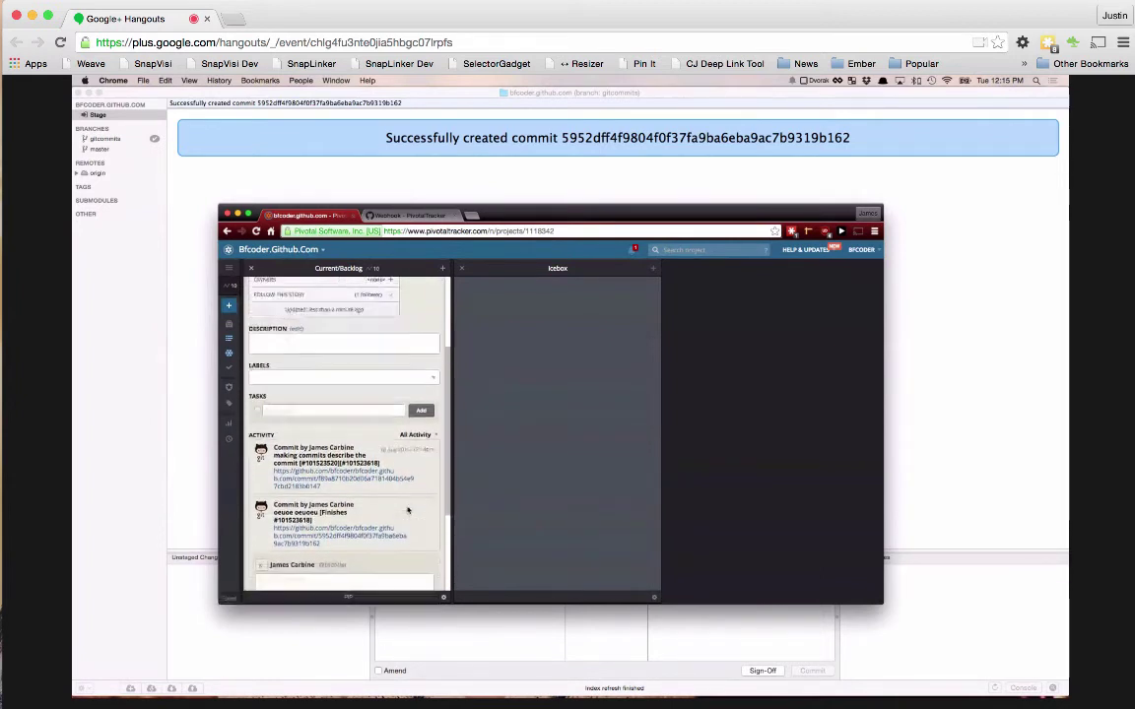
pyautogui.scroll(3, 408, 509)
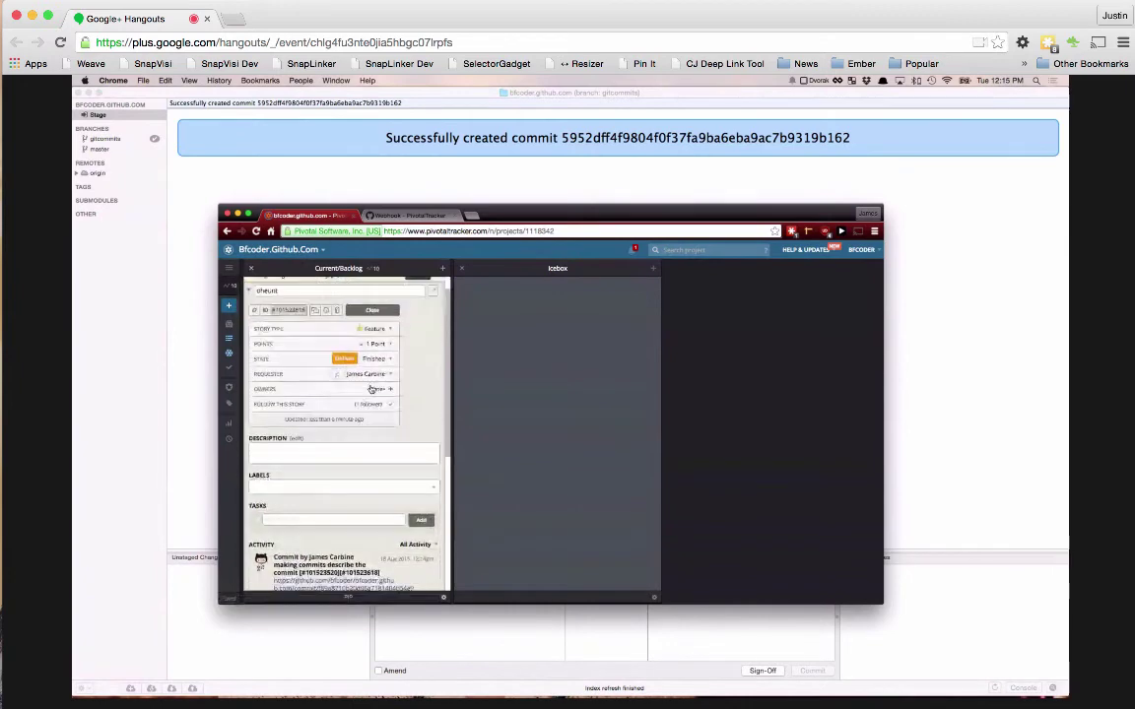
pyautogui.scroll(-3, 370, 390)
pyautogui.click(325, 506)
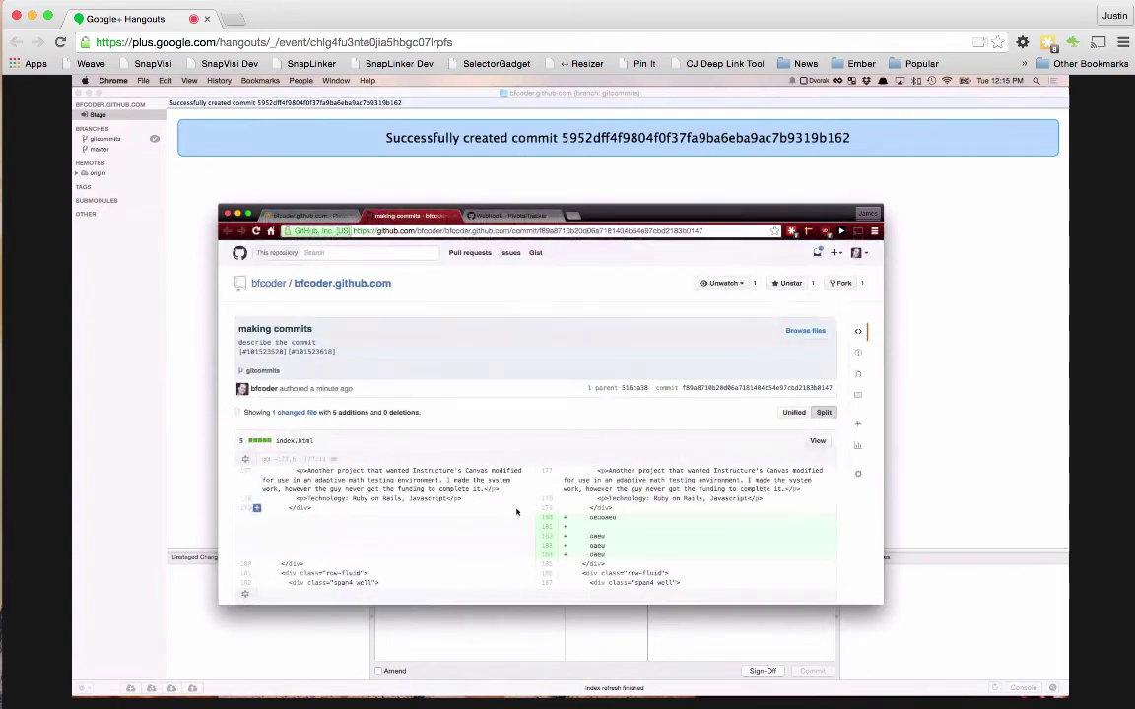
# Step: Look over the 'making commits' diff on GitHub, then return to the Pivotal Tracker story tab
pyautogui.scroll(-3, 516, 511)
pyautogui.scroll(3, 516, 511)
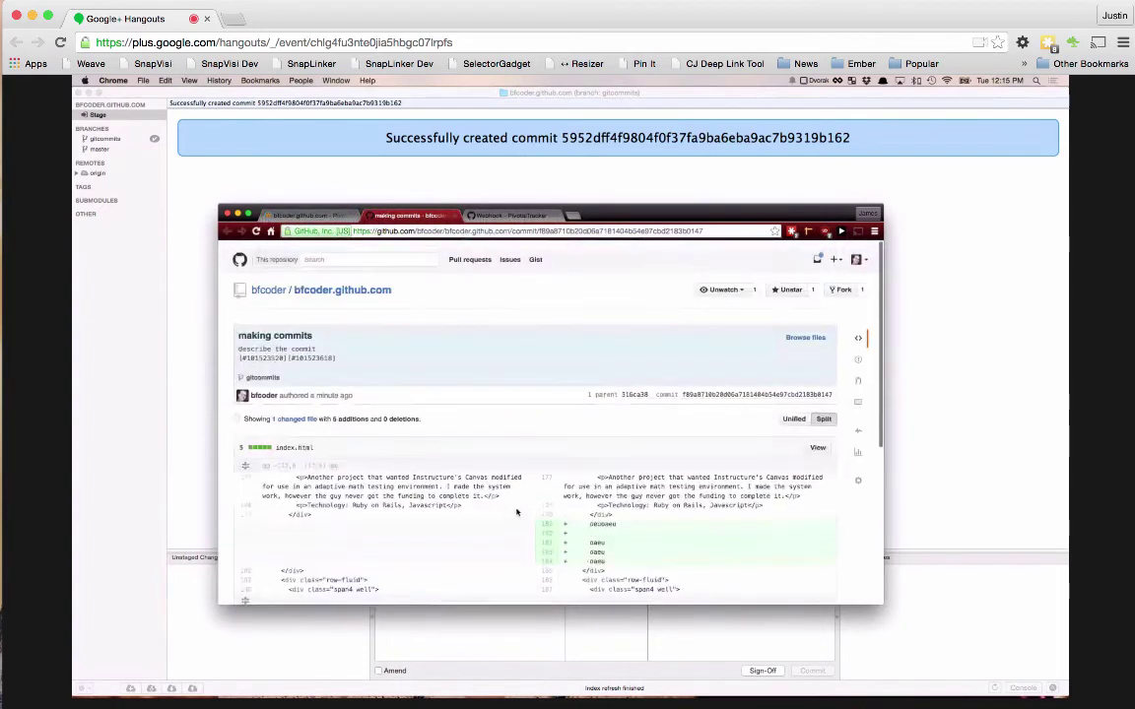
pyautogui.click(312, 214)
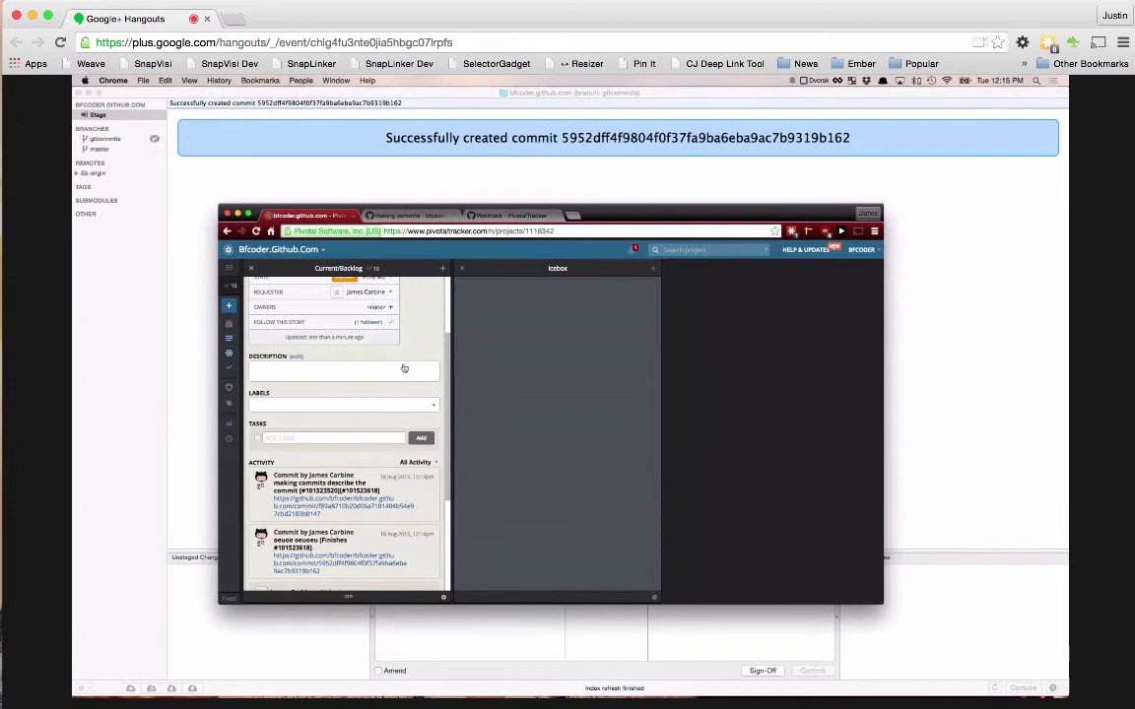
pyautogui.click(417, 216)
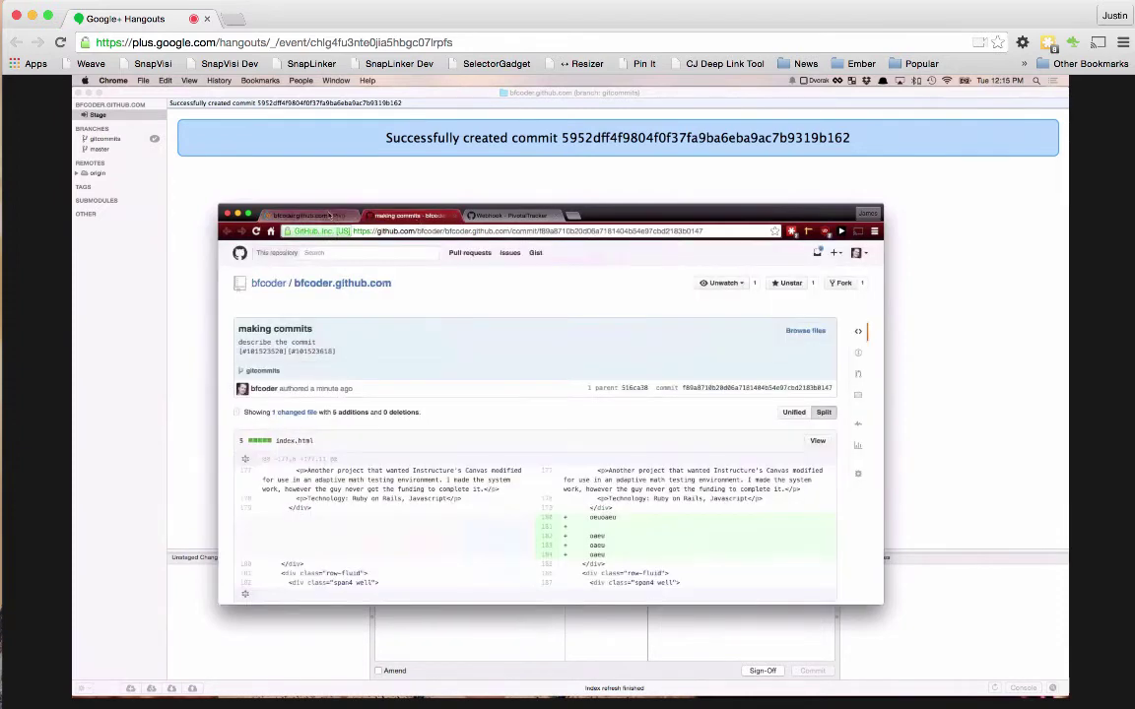
pyautogui.click(332, 214)
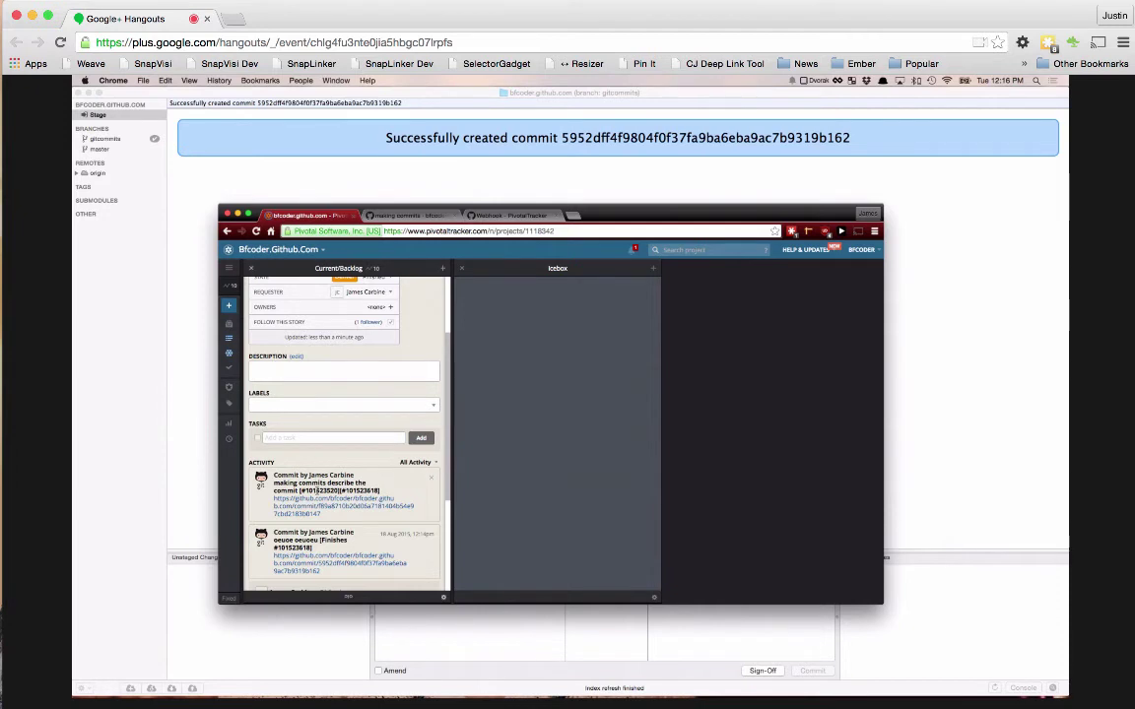
# Step: Select story ID 101523520, close the oheunt story, and go to GitHub's PivotalTracker webhook settings
pyautogui.doubleClick(320, 489)
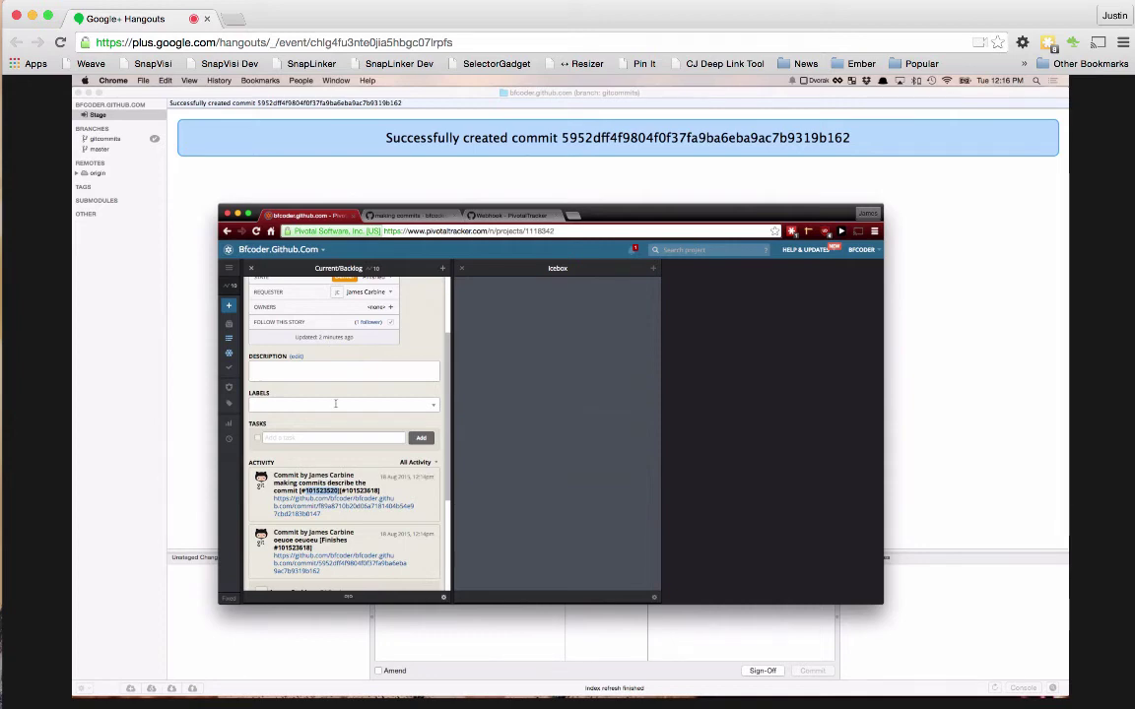
pyautogui.scroll(3, 380, 328)
pyautogui.click(379, 330)
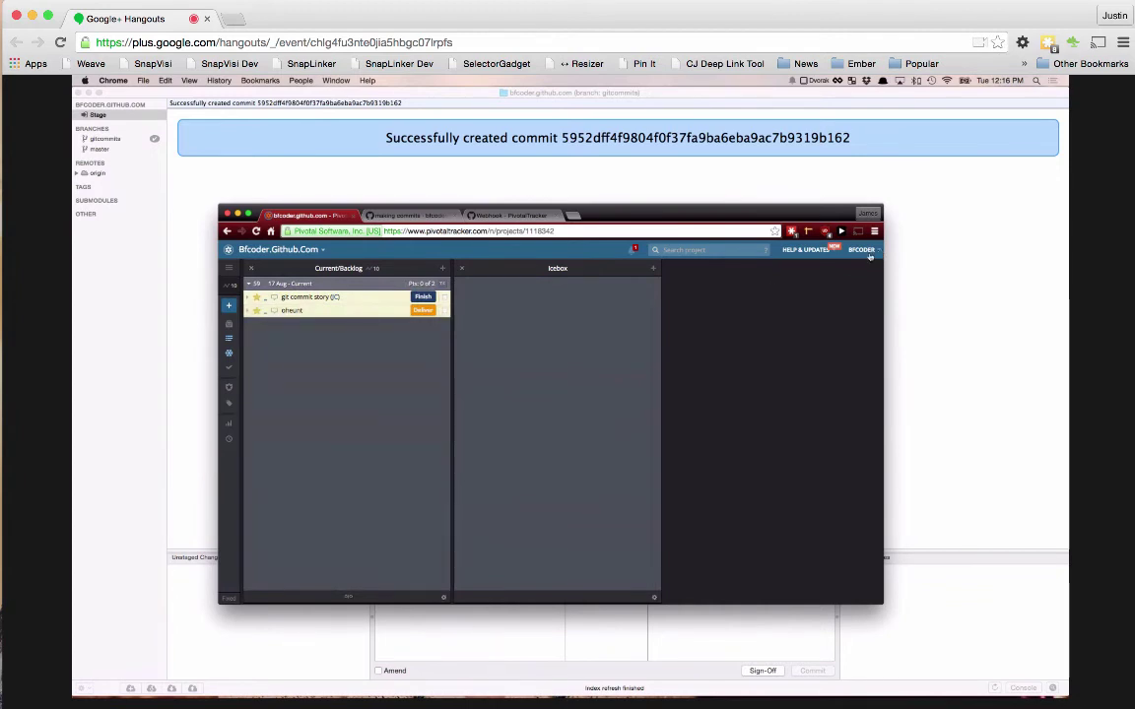
pyautogui.click(402, 217)
pyautogui.click(489, 215)
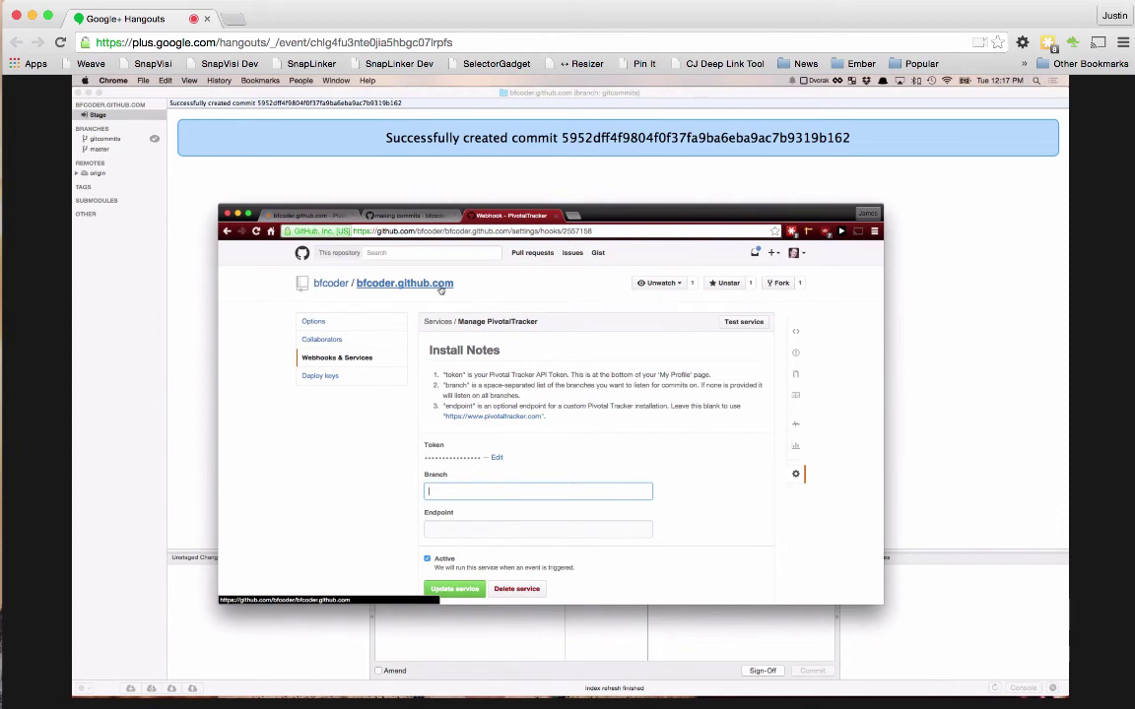
pyautogui.click(314, 215)
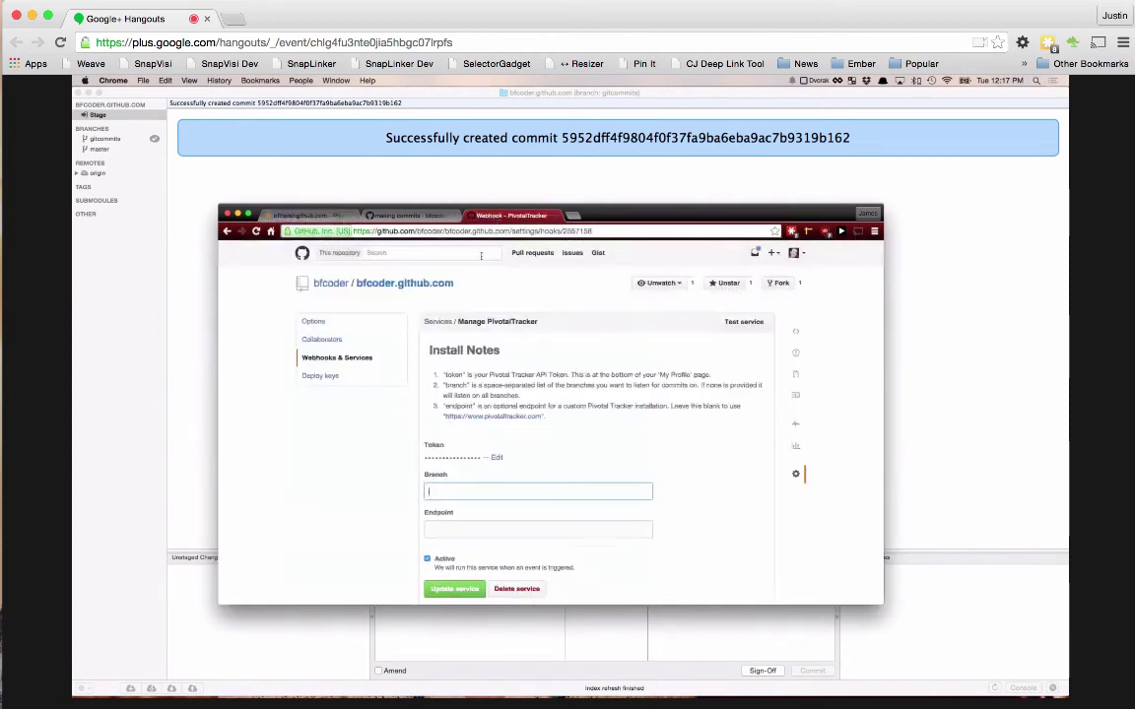
pyautogui.click(507, 214)
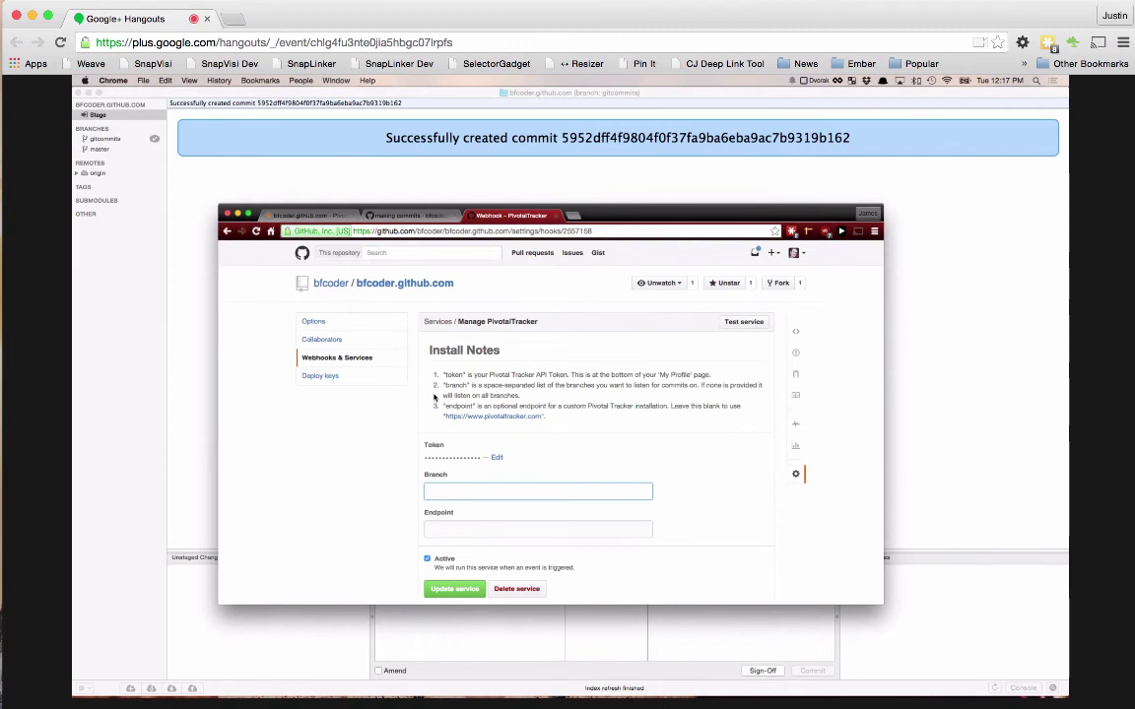
pyautogui.click(411, 422)
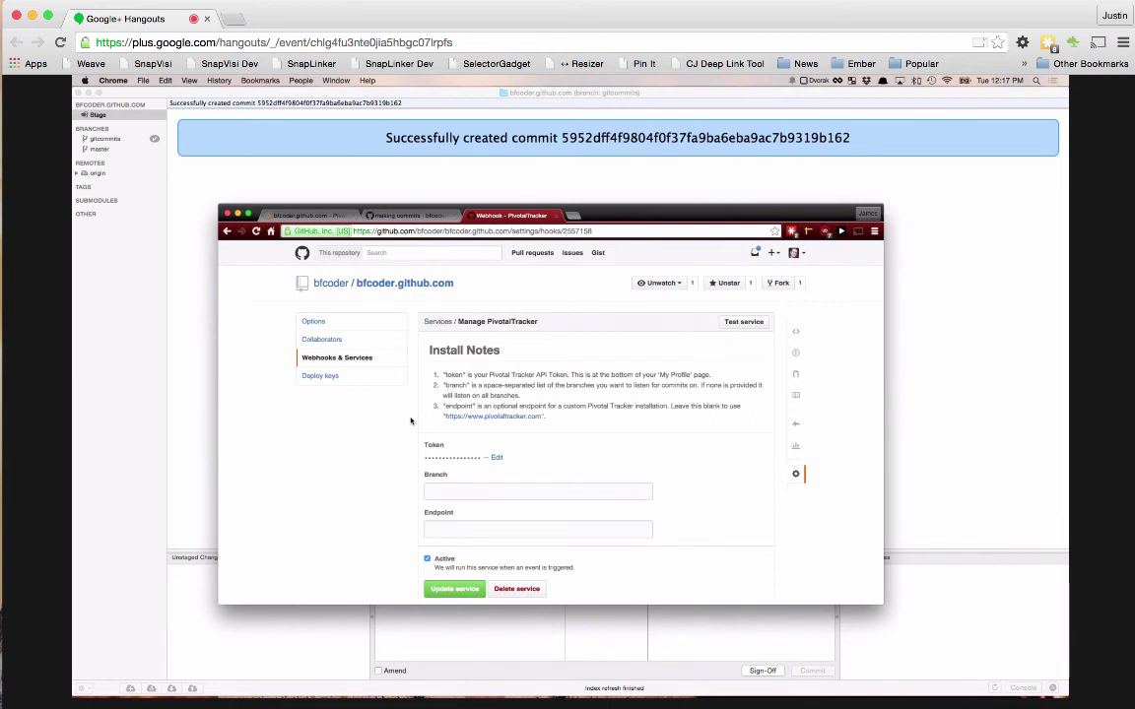